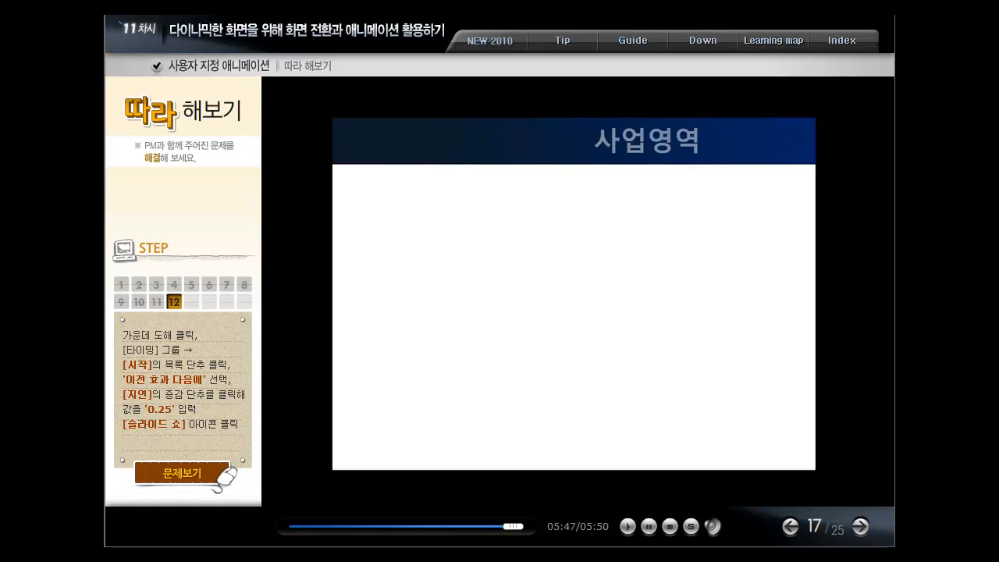
Step: Go to course page 18, open the theory review and reveal every hidden term in the five animation topics
left_click(861, 524)
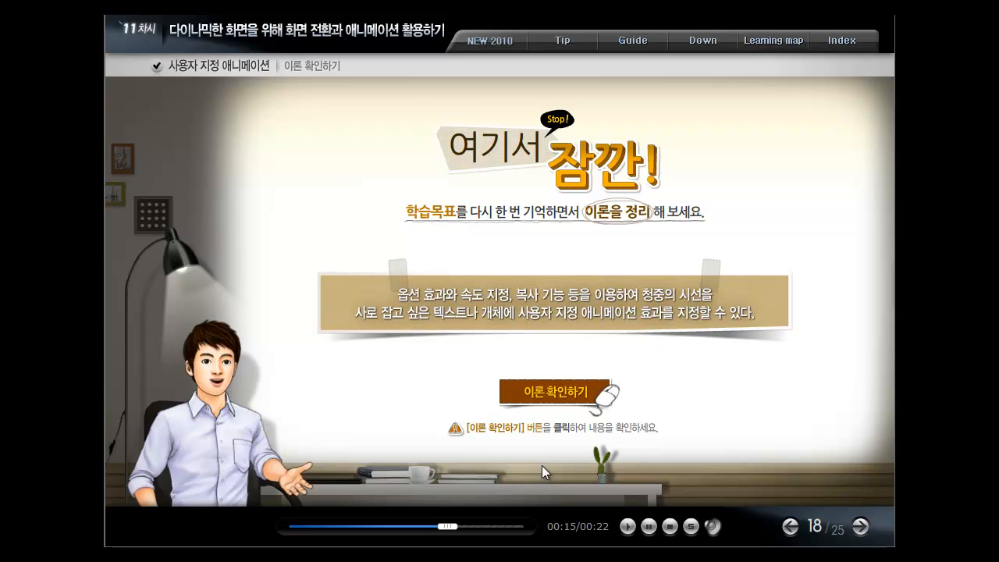
left_click(553, 393)
left_click(604, 213)
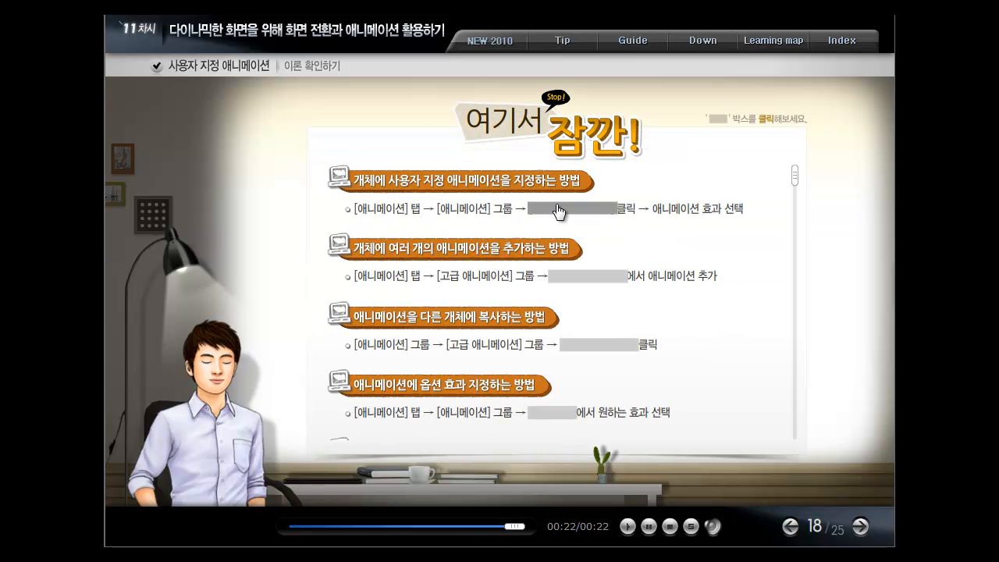
left_click(599, 273)
left_click(604, 346)
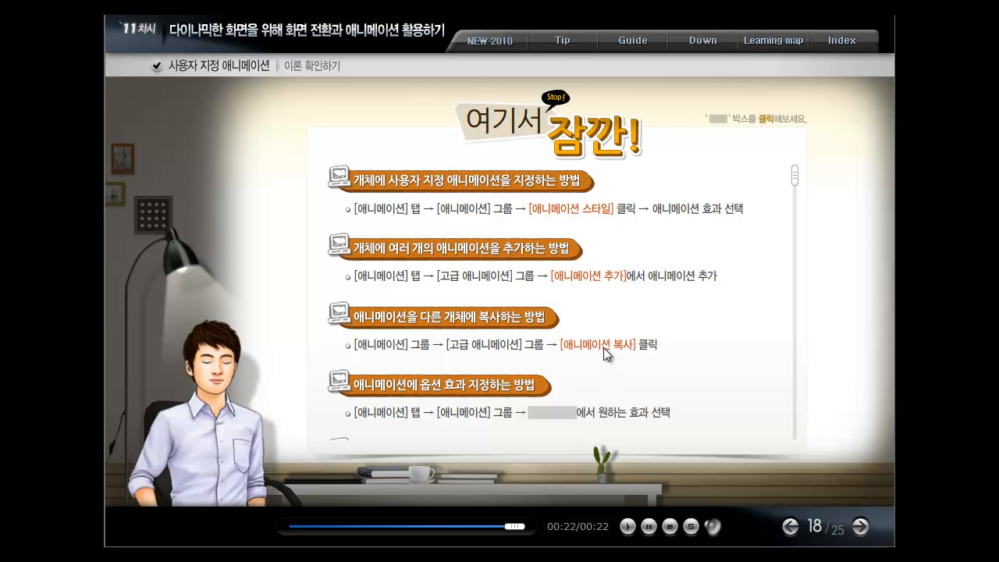
left_click(574, 414)
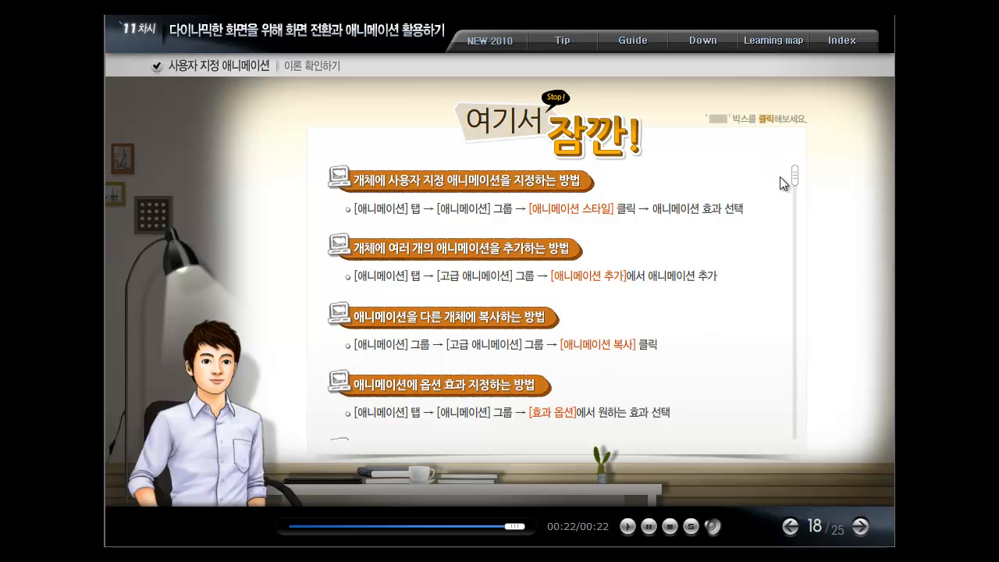
left_click_drag(796, 185, 793, 500)
left_click(608, 438)
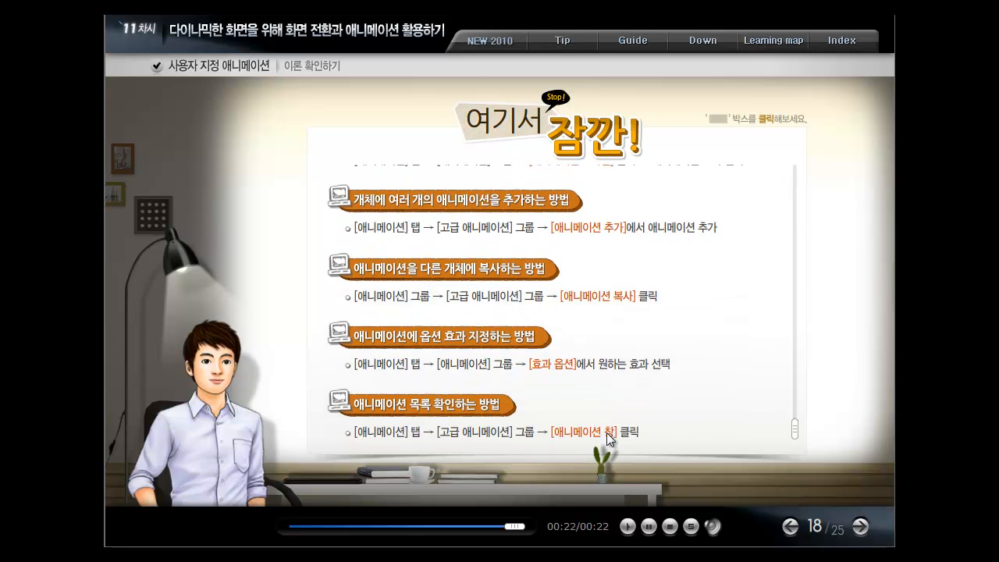
Step: Go to the 응용력 기르기 page, review both missions down to the sample slides and start the lecture video
left_click(861, 527)
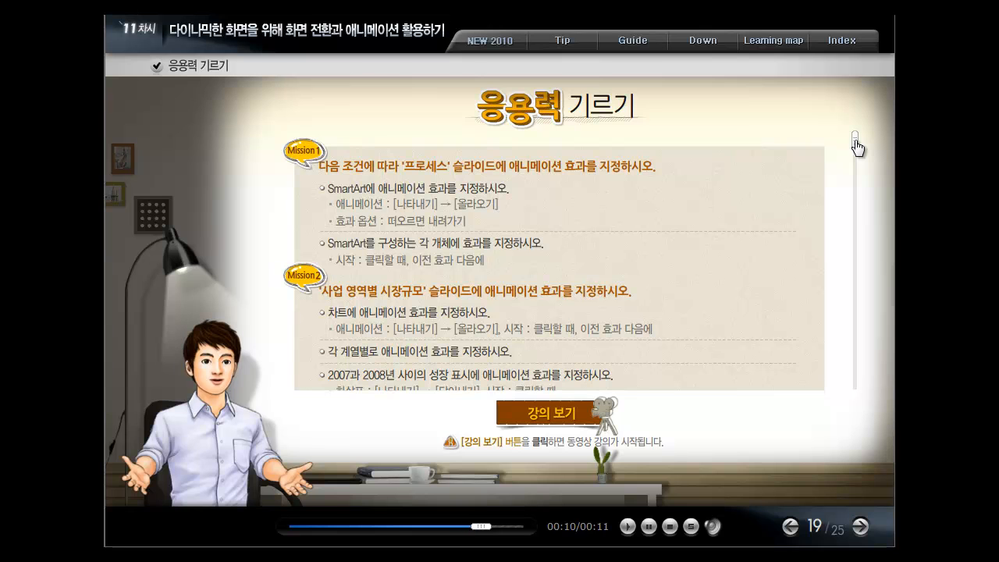
left_click_drag(856, 148, 850, 404)
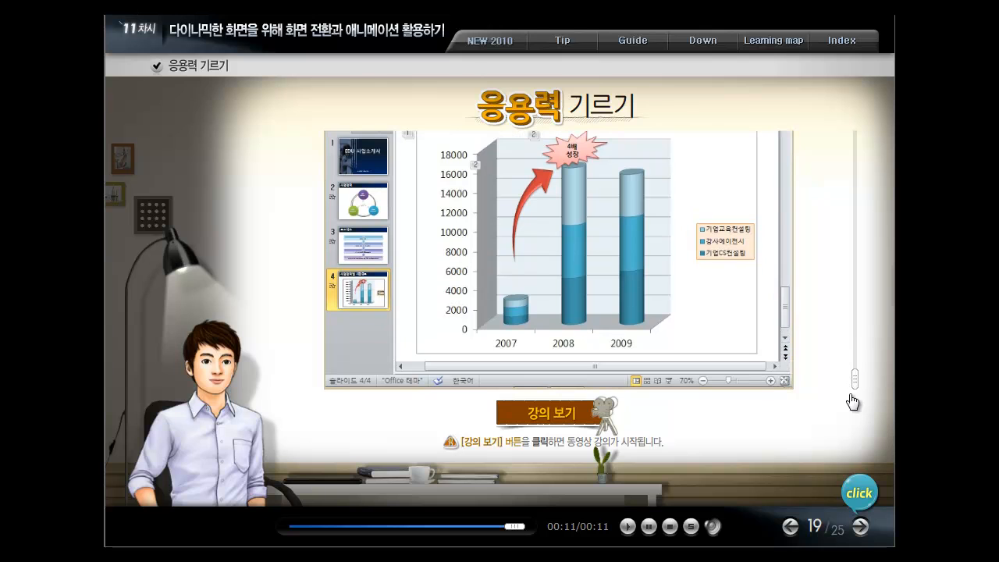
left_click(554, 421)
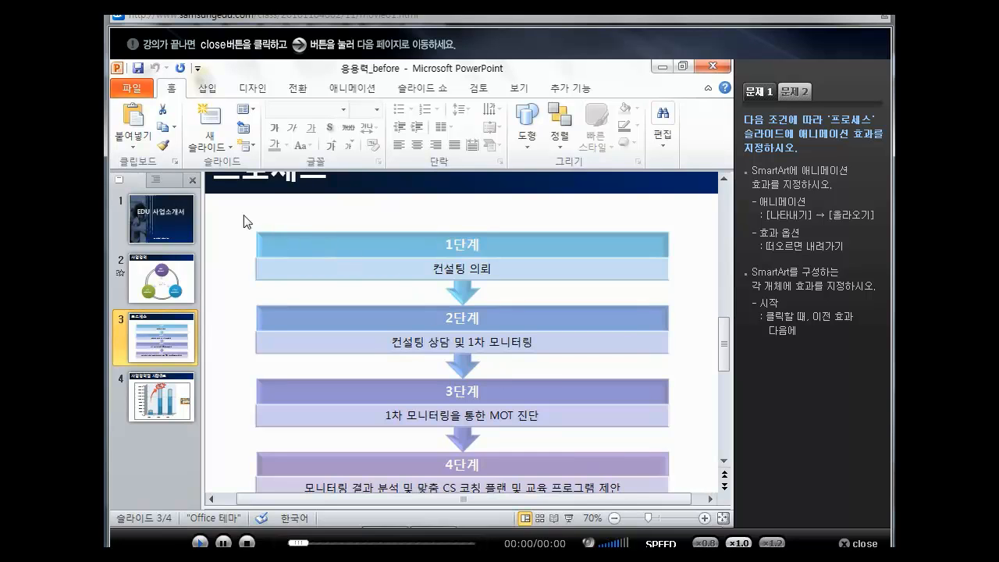
Step: Apply the 올라오기 entrance animation to the SmartArt on the 프로세스 slide
scroll(238, 216, "up", 1)
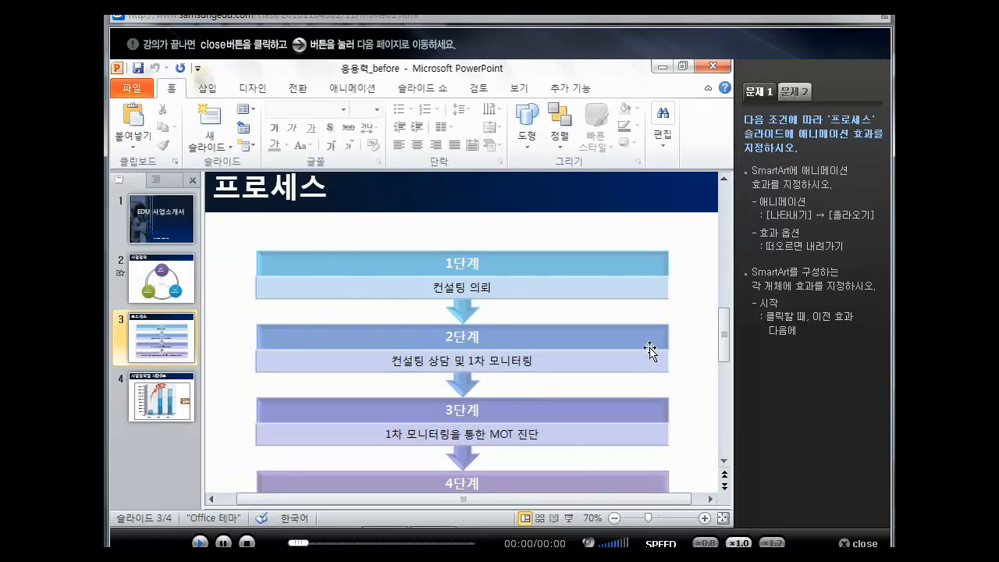
left_click(352, 251)
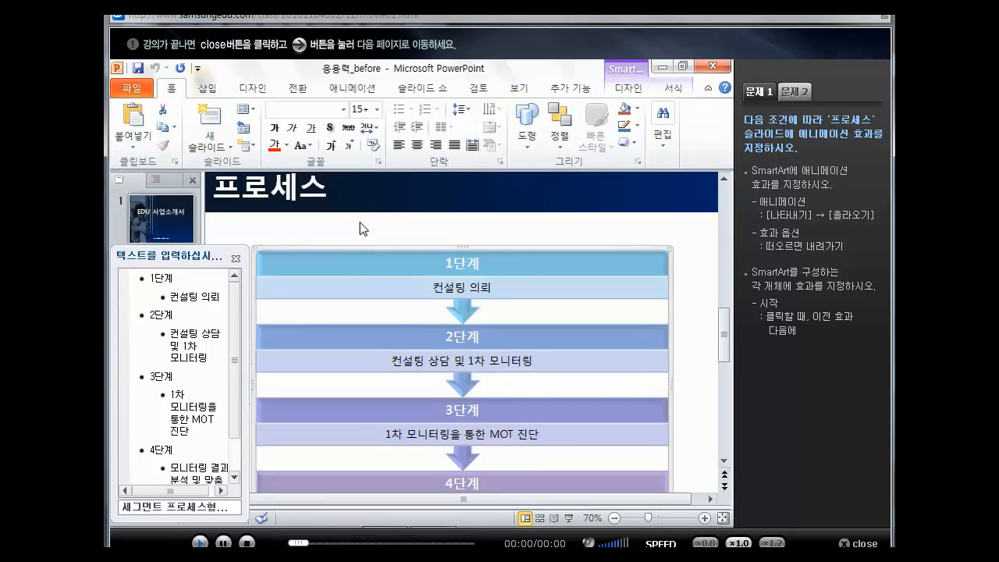
left_click(353, 89)
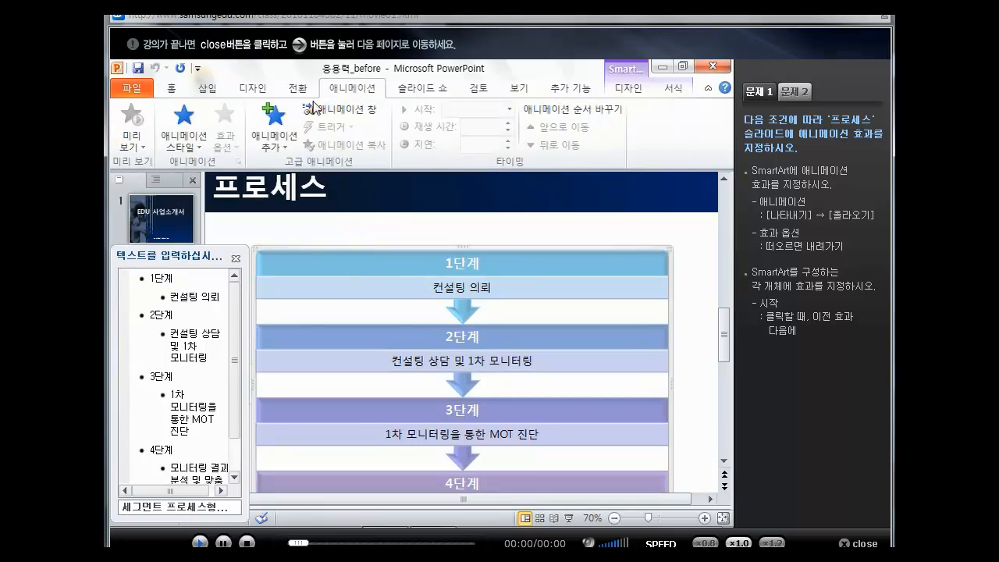
left_click(189, 156)
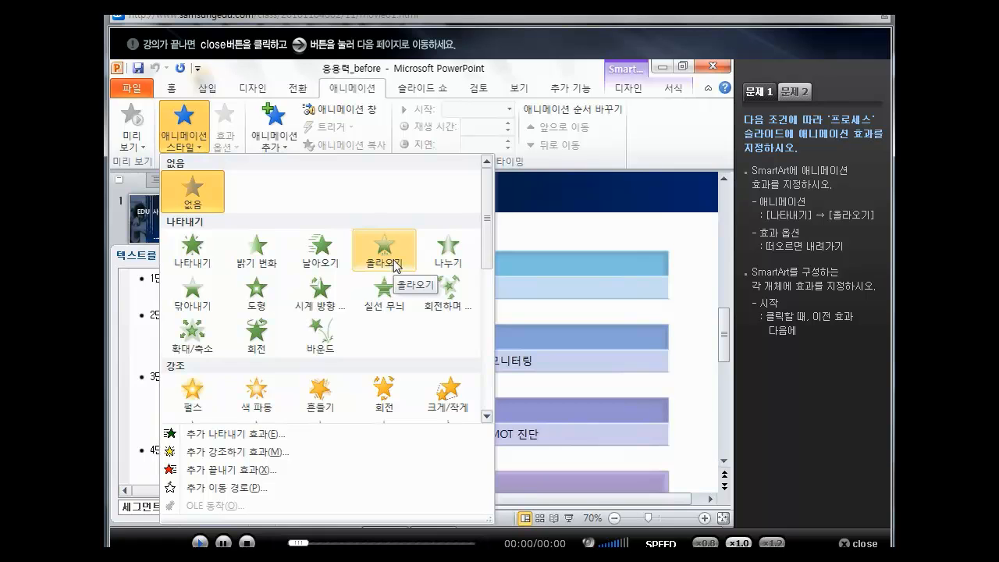
left_click(394, 265)
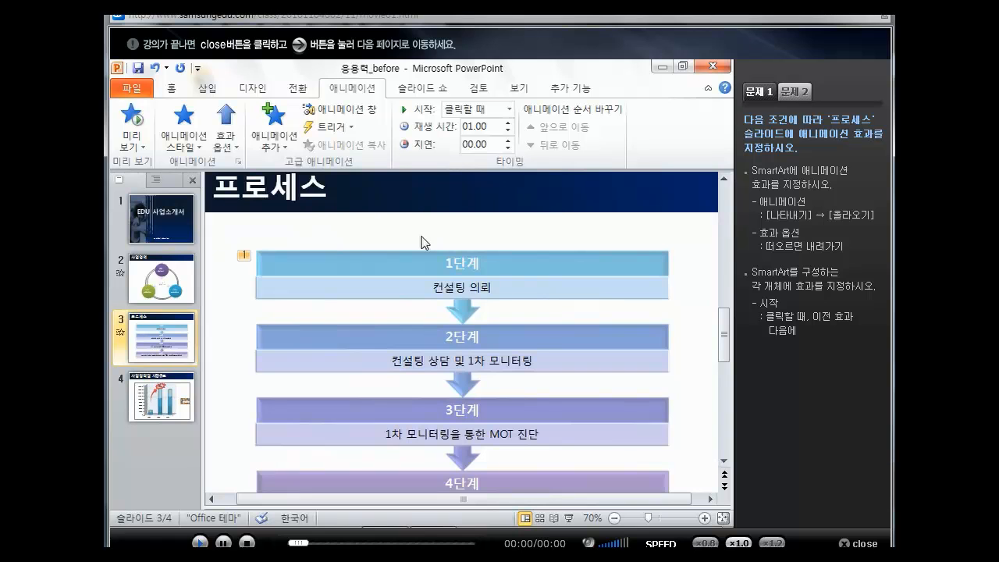
Step: Set the SmartArt animation's direction to 떠오르며 내려가기 and its sequence to 개별적으로
left_click(384, 256)
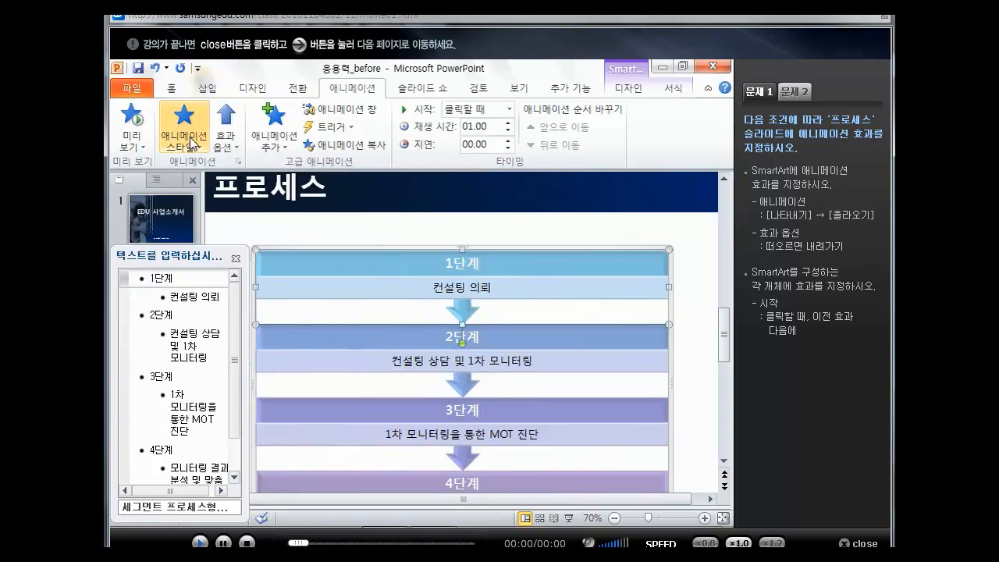
left_click(235, 138)
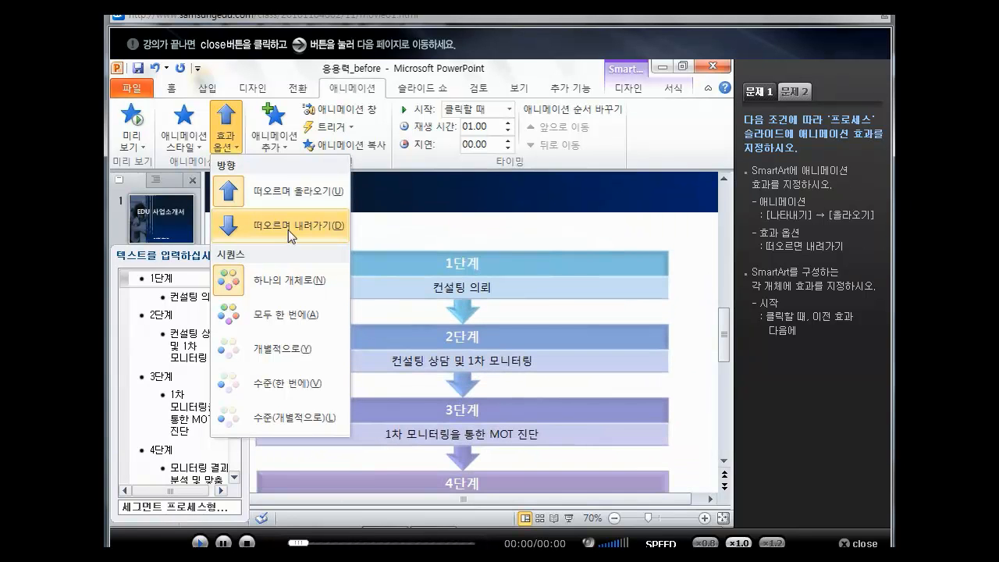
left_click(288, 229)
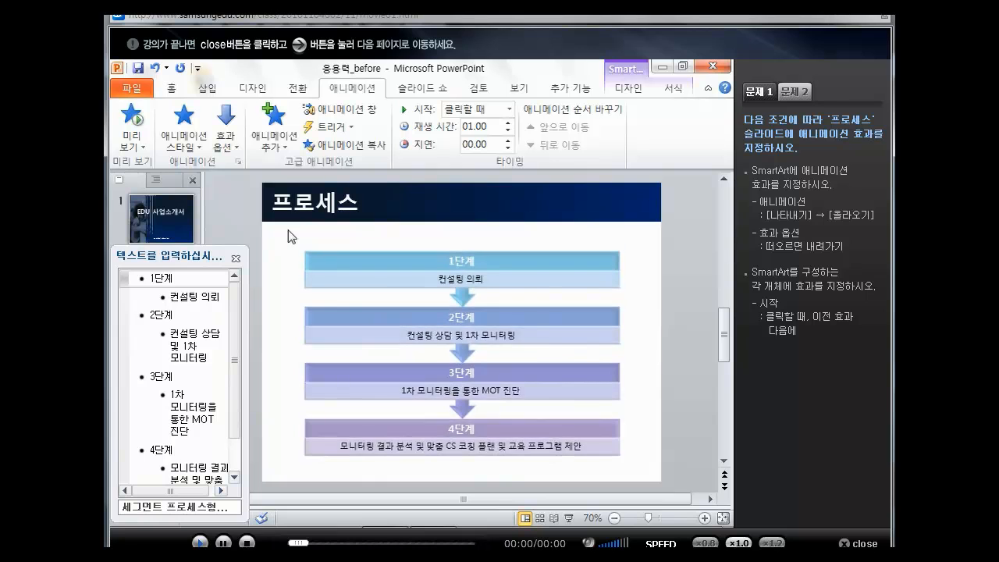
left_click(228, 142)
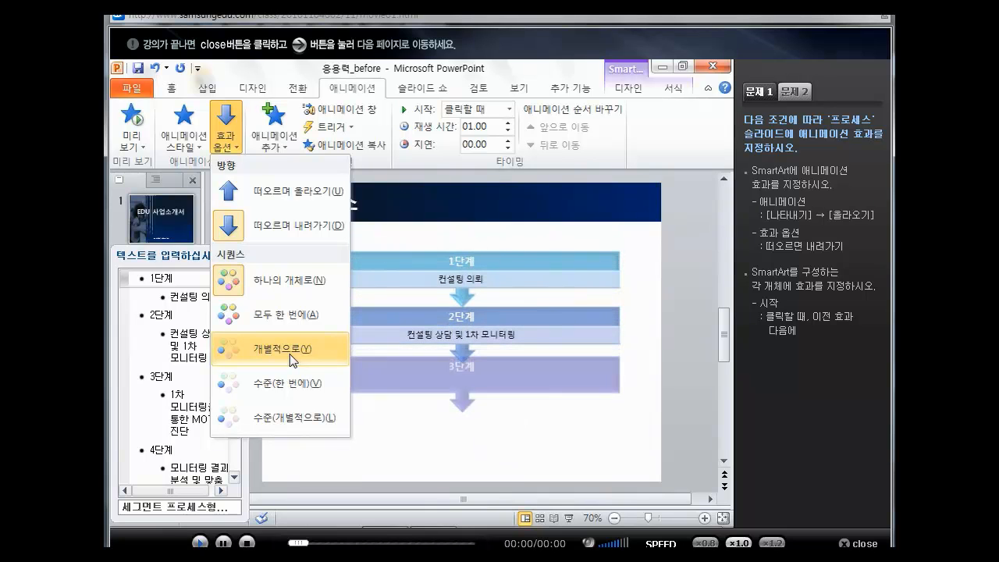
left_click(290, 353)
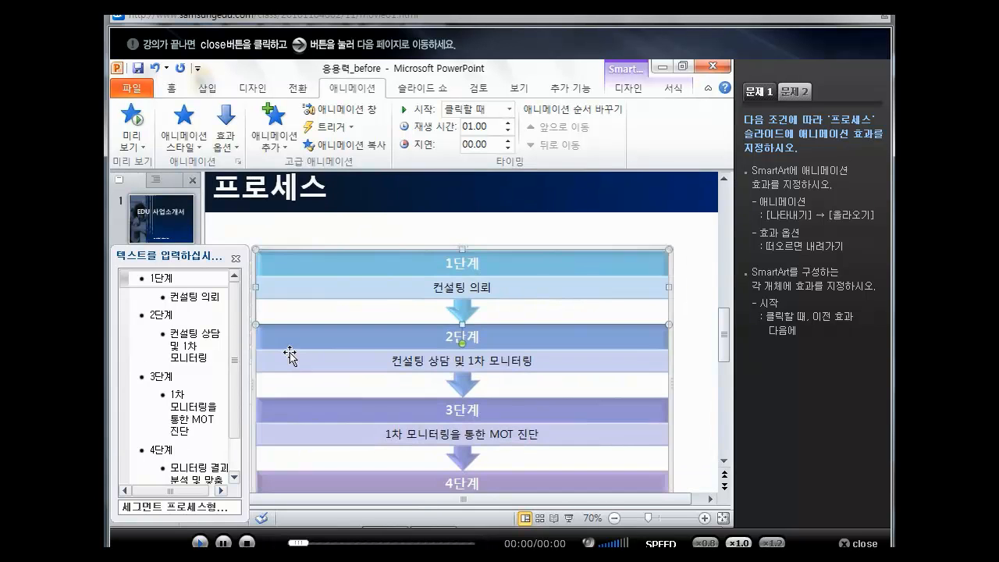
left_click(235, 259)
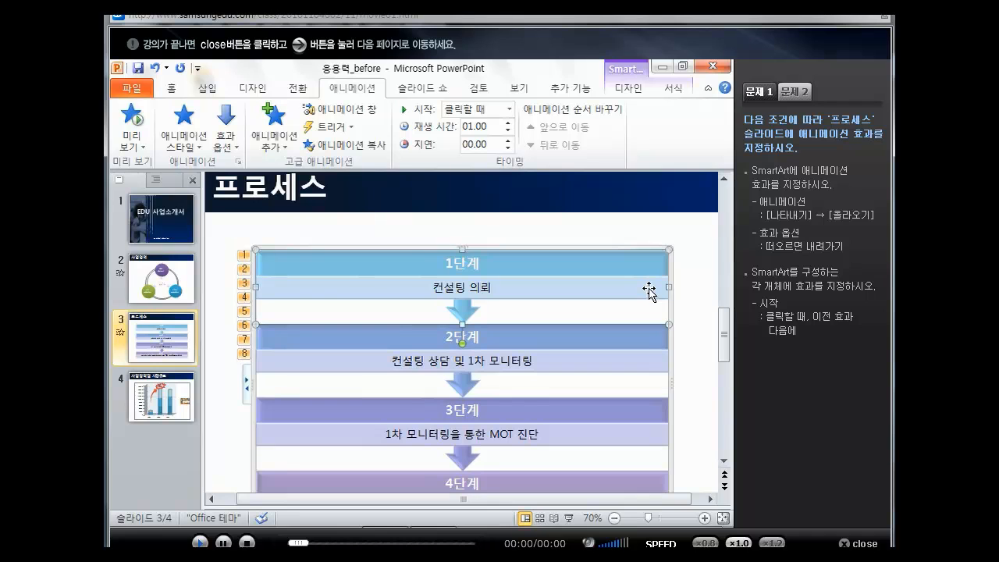
Step: List the SmartArt's individual effects in the animation pane and set effects 2 through 8 to start 이전 효과 다음에
left_click(370, 117)
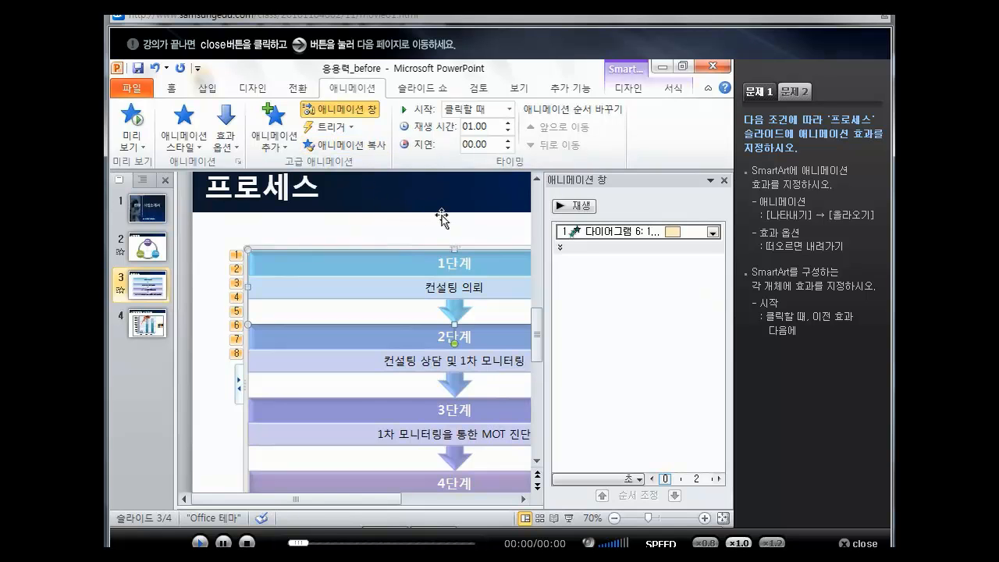
left_click(562, 248)
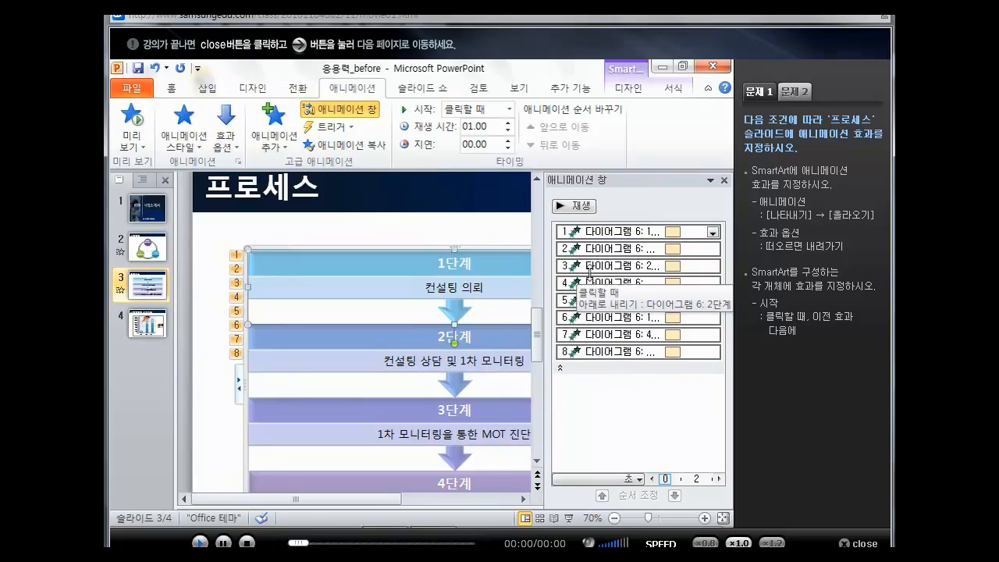
left_click(590, 230)
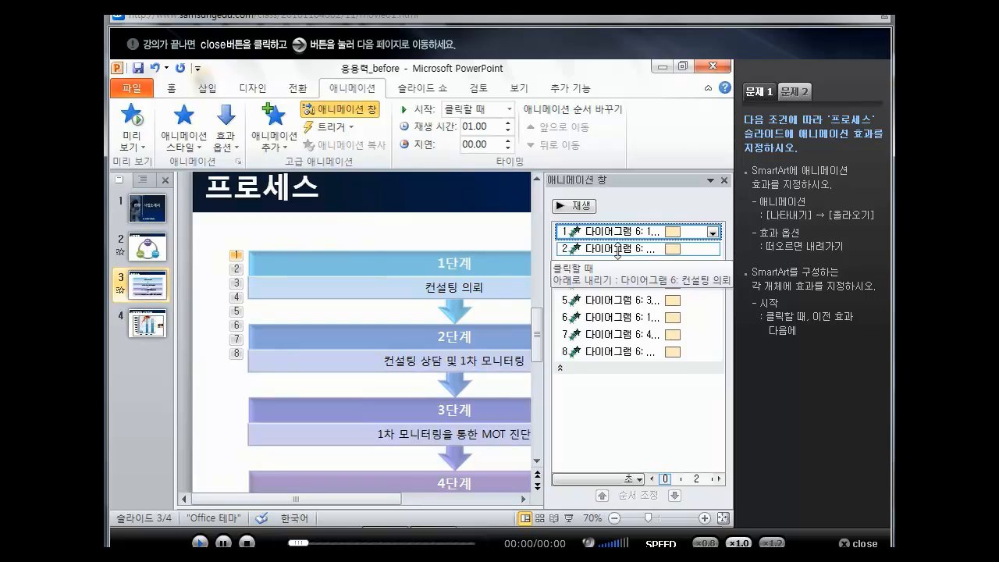
left_click(618, 250)
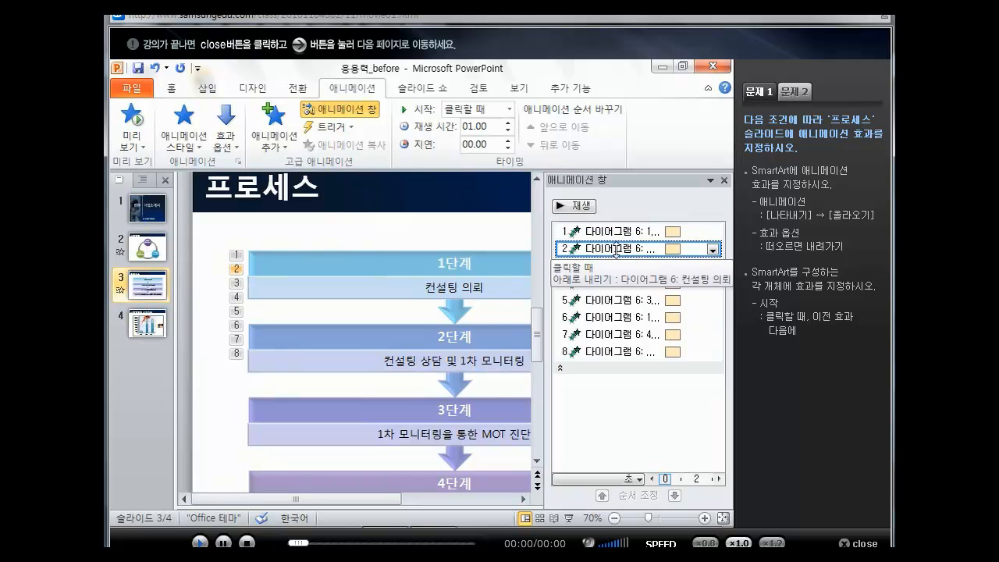
left_click(589, 353, "shift")
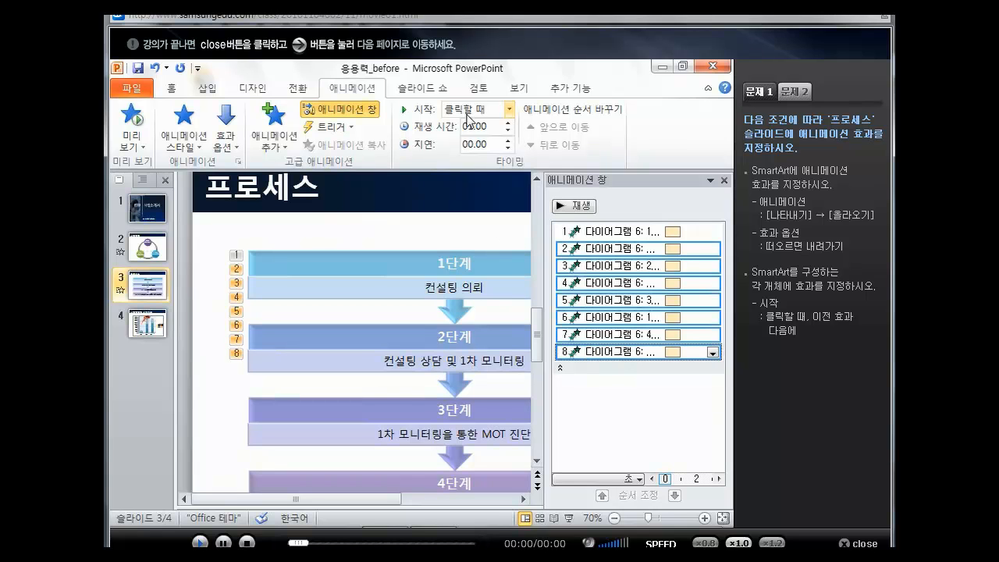
left_click(511, 113)
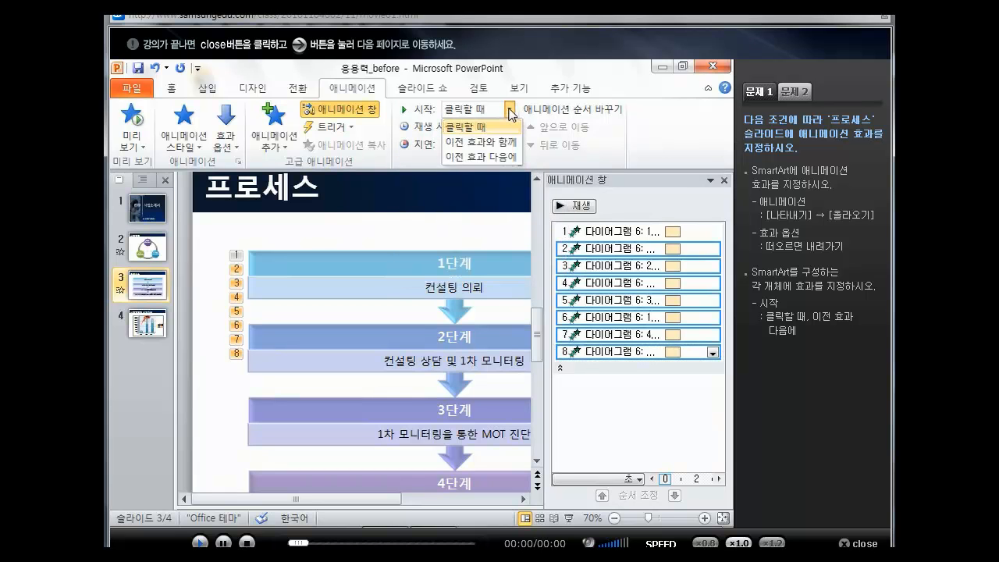
left_click(511, 158)
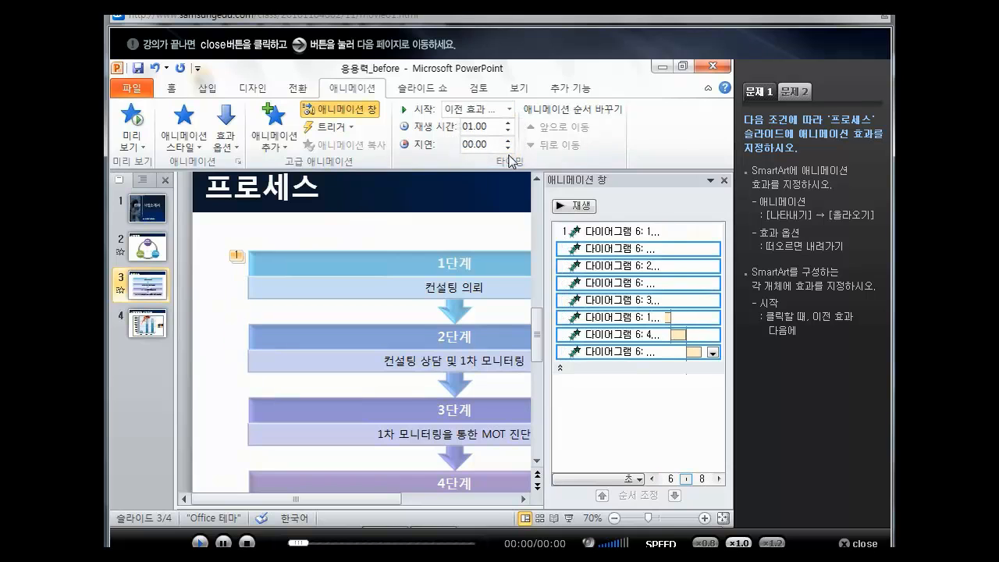
Step: Show the instructions for problem 2 and set the slide 4 chart's animation sequence to 계열별로
left_click(796, 93)
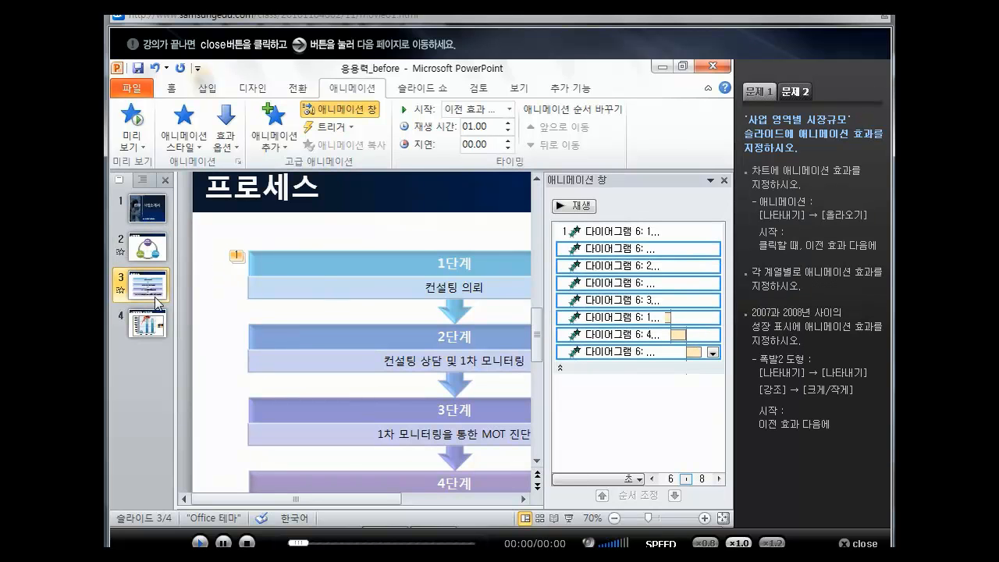
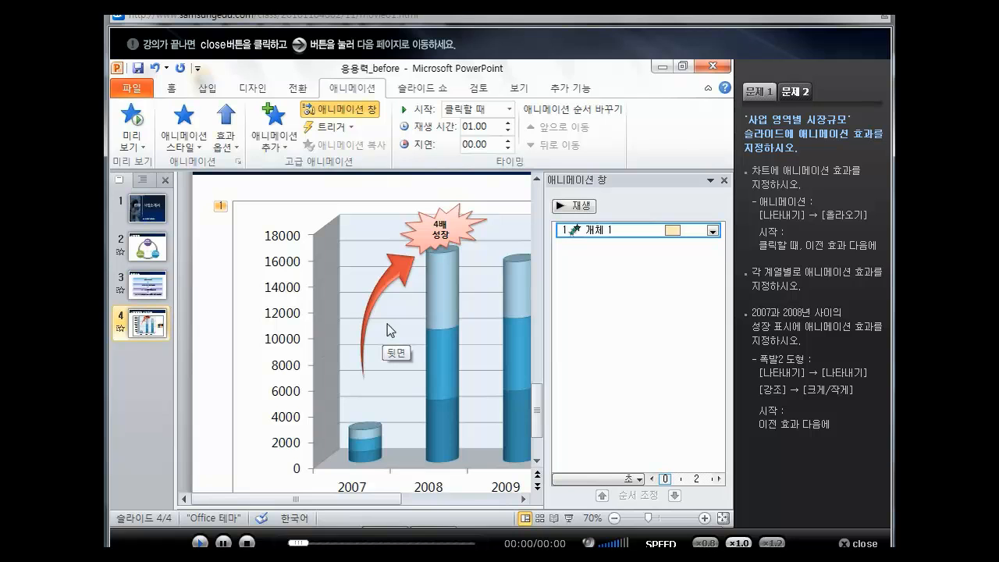
left_click(232, 239)
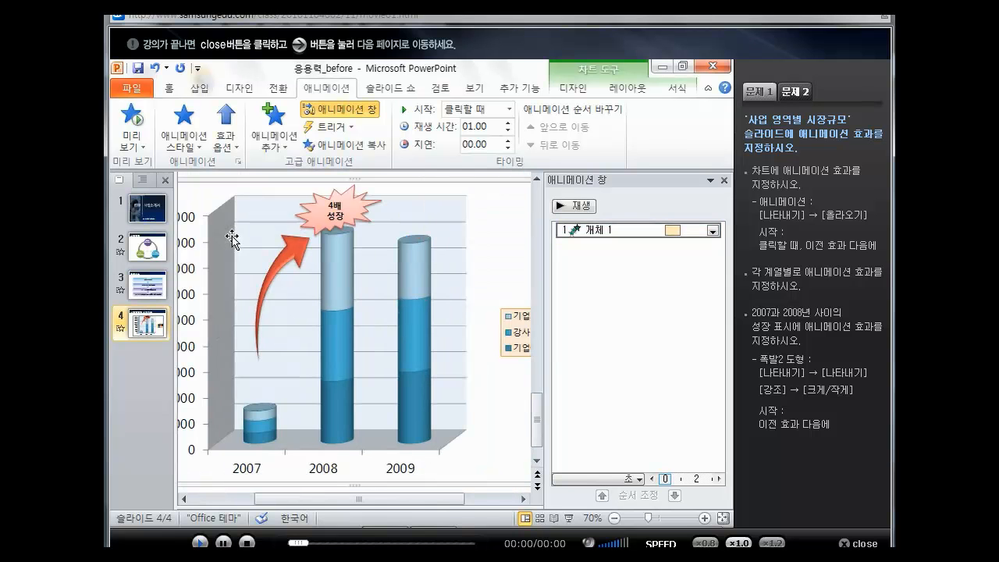
left_click_drag(355, 500, 291, 503)
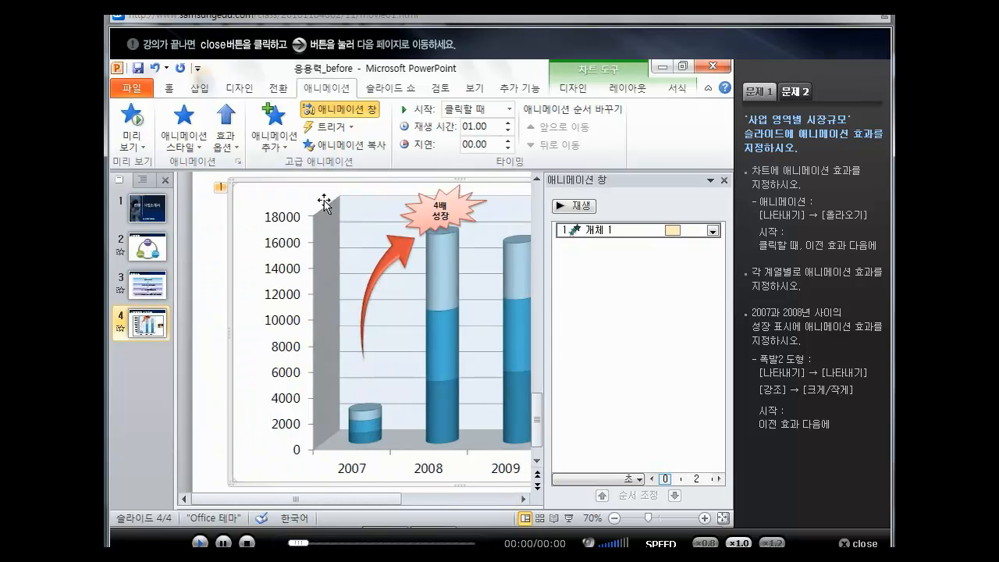
left_click(231, 154)
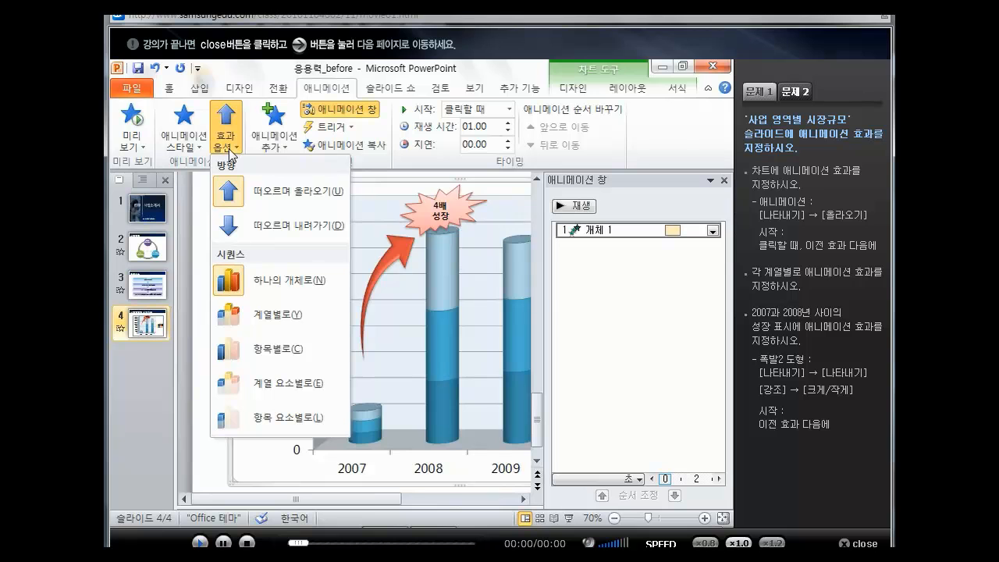
left_click(283, 314)
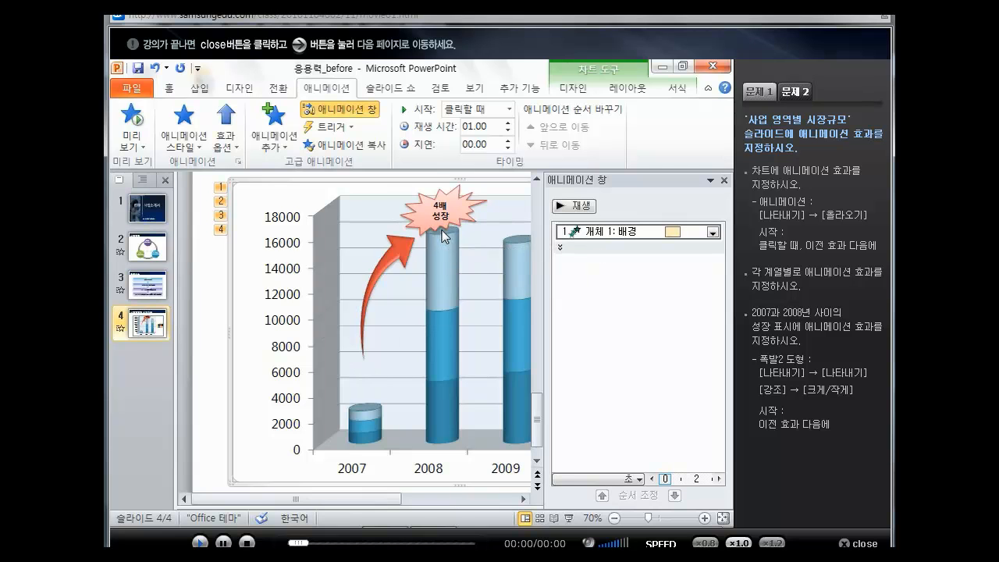
Step: Apply the 닦아내기 entrance animation to the red curved arrow between the 2007 and 2008 columns
left_click(385, 255)
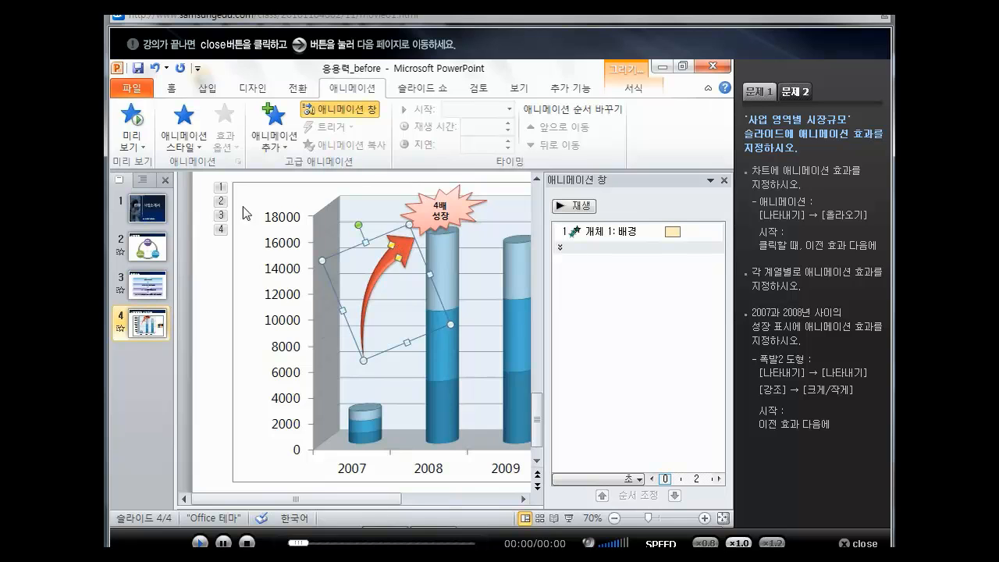
left_click(177, 144)
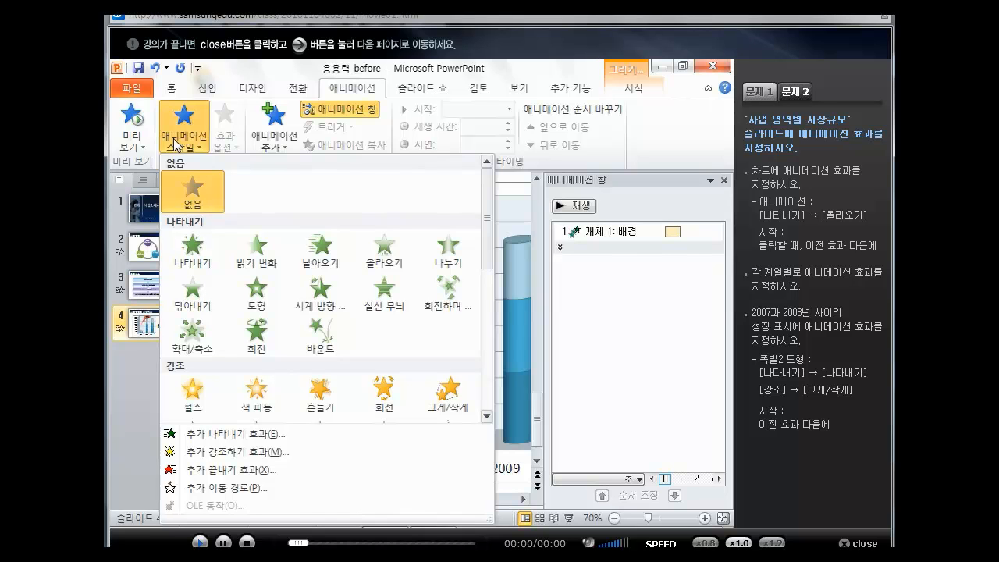
left_click(192, 309)
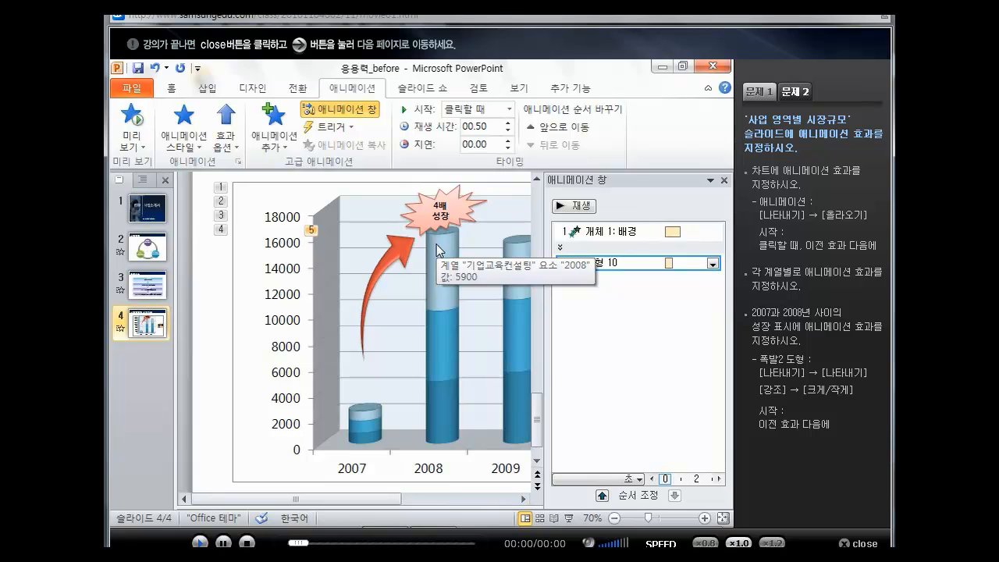
Step: Apply the 나타내기 entrance animation to the 4배 성장 explosion shape and add a 크게/작게 emphasis animation to it
left_click(466, 209)
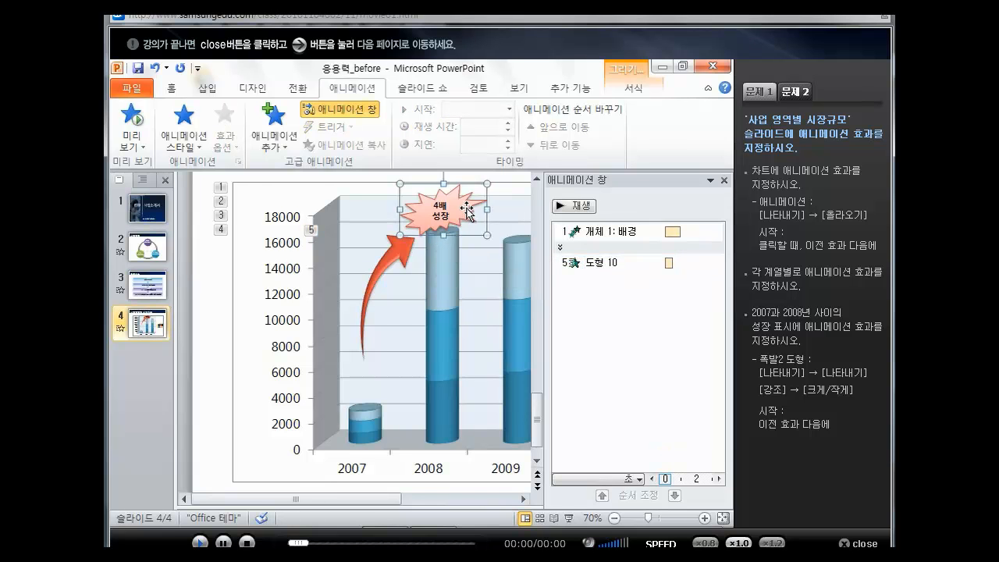
left_click(181, 149)
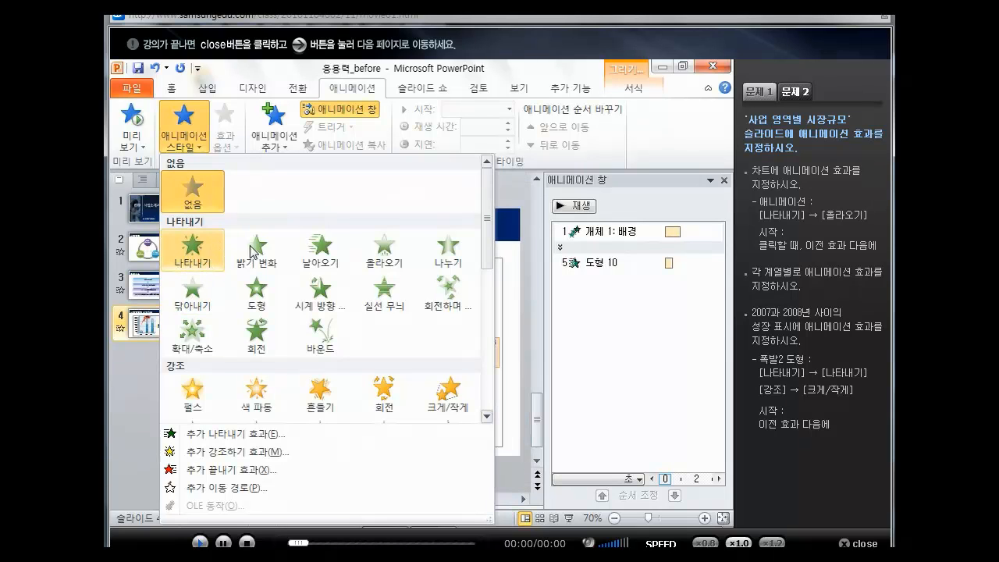
left_click(190, 261)
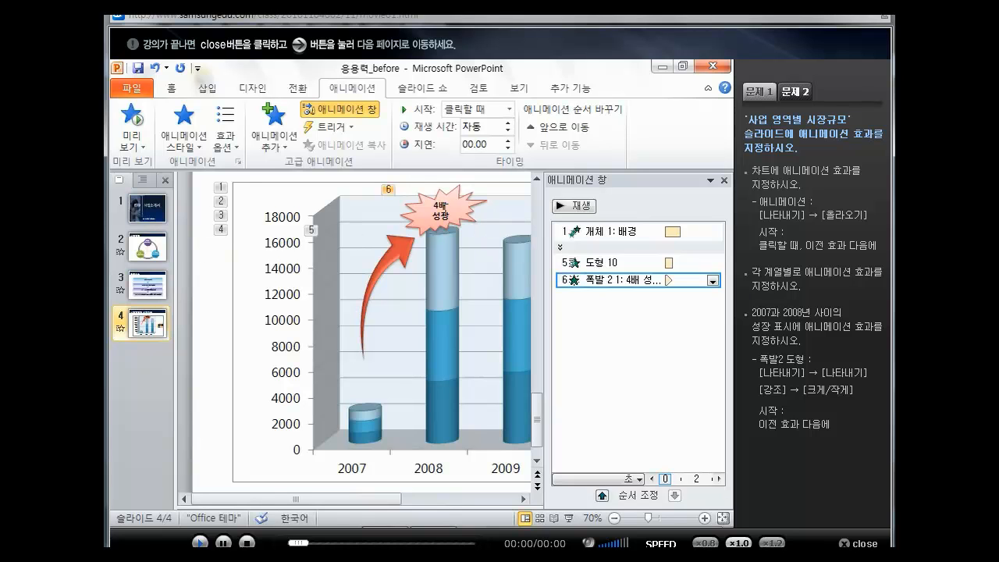
left_click(455, 227)
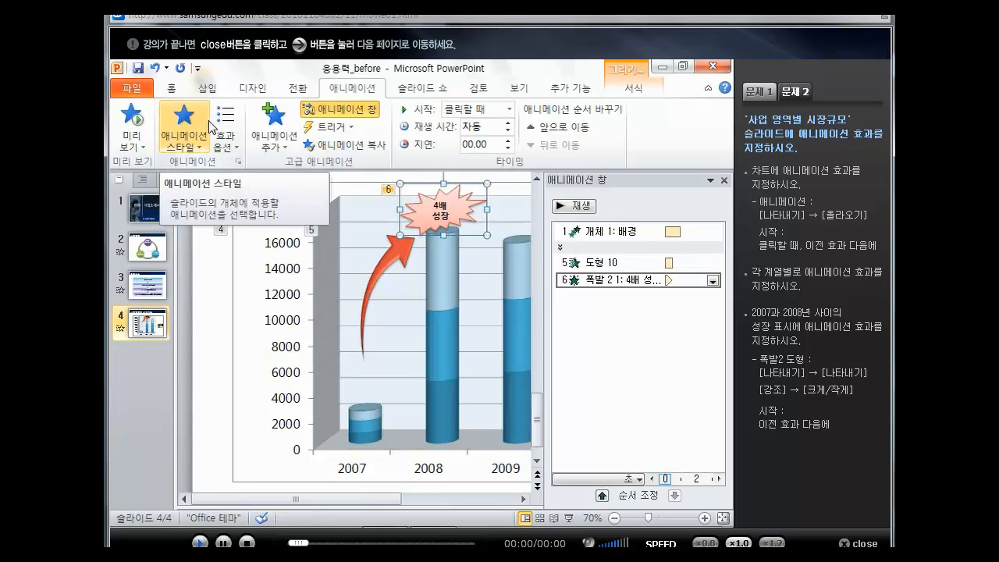
left_click(282, 150)
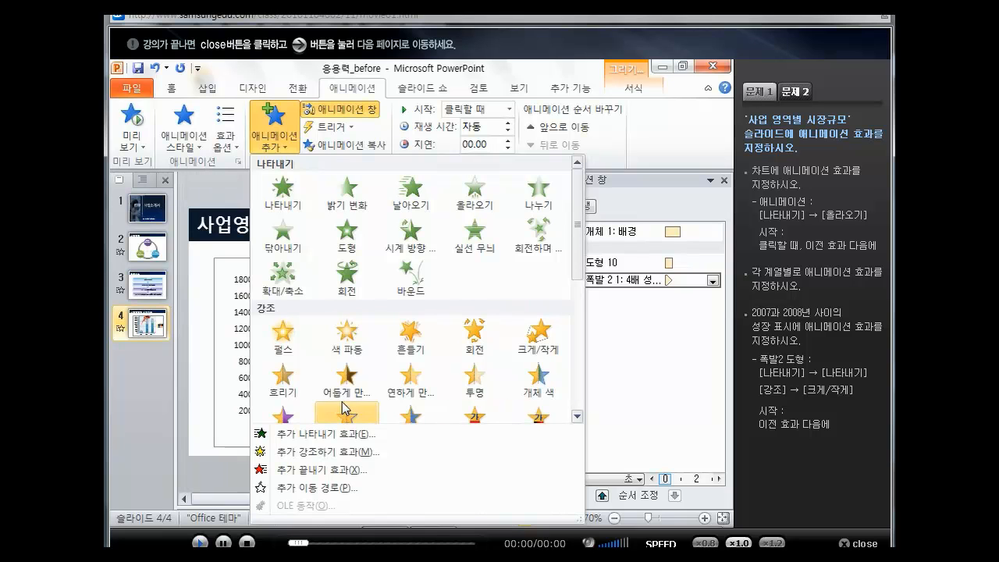
left_click(543, 349)
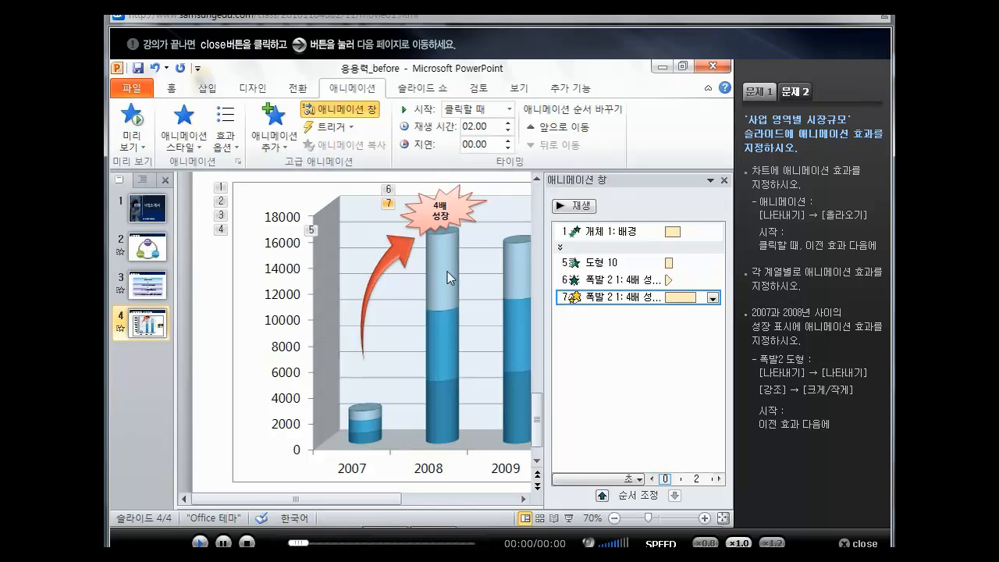
mouse_move(447, 304)
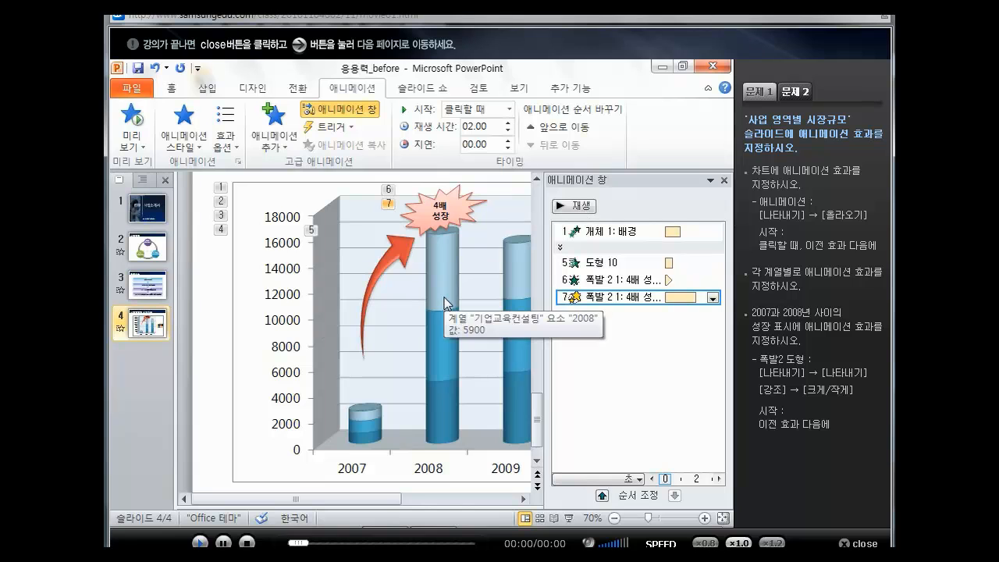
Step: List the chart's individual effects in the animation pane and set 계열 1 through 계열 3 to start 이전 효과 다음에
left_click(561, 247)
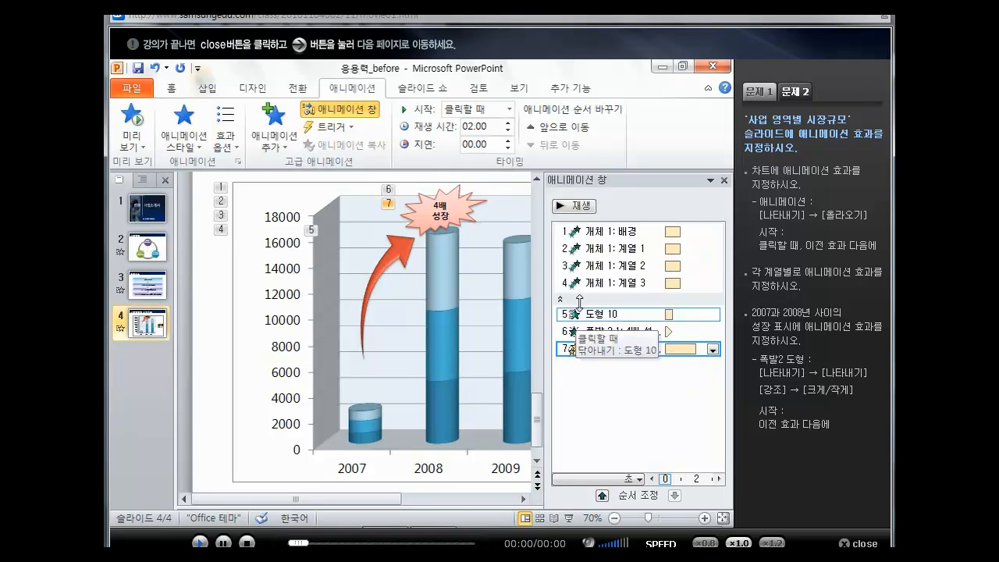
left_click(595, 231)
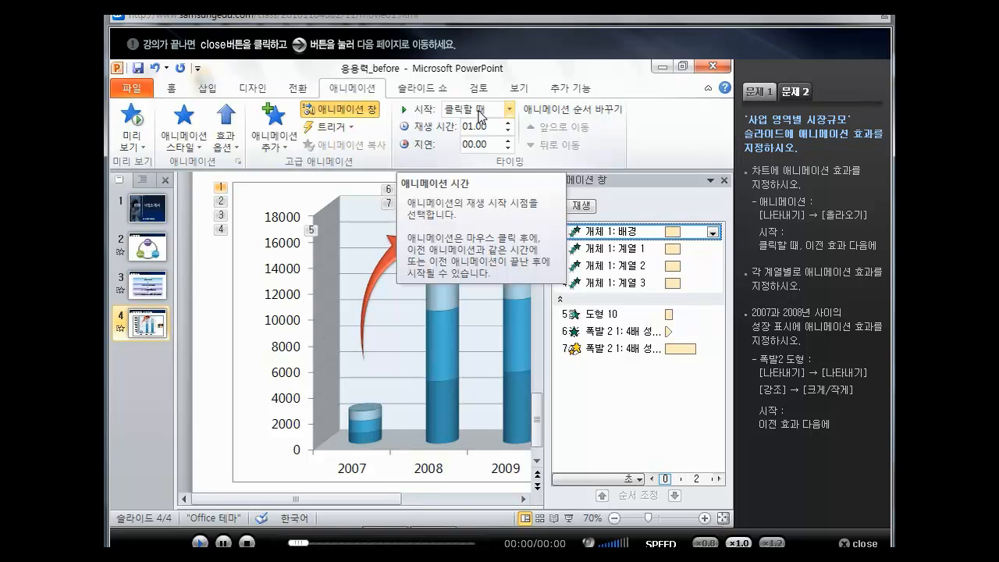
left_click(602, 248)
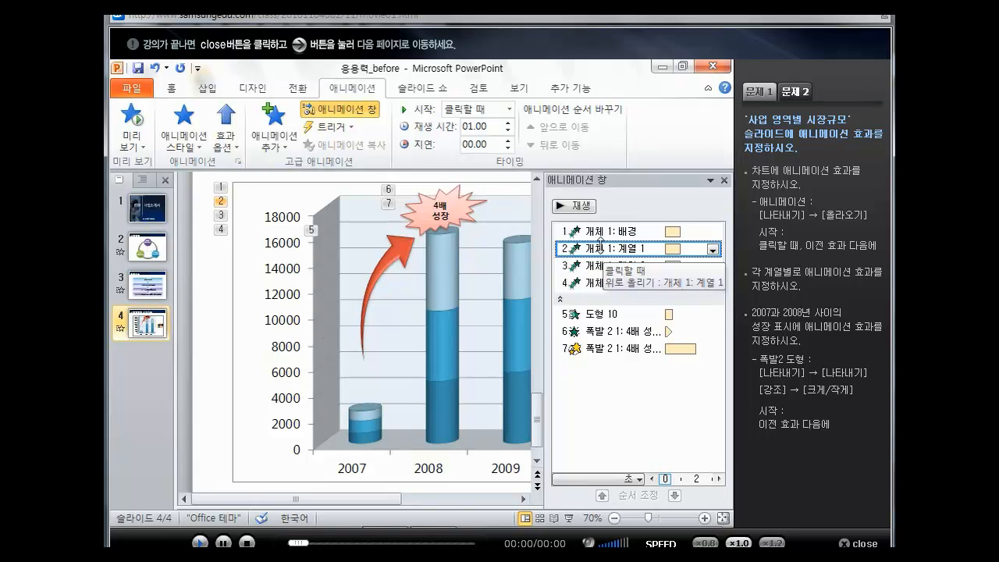
left_click(589, 283, "shift")
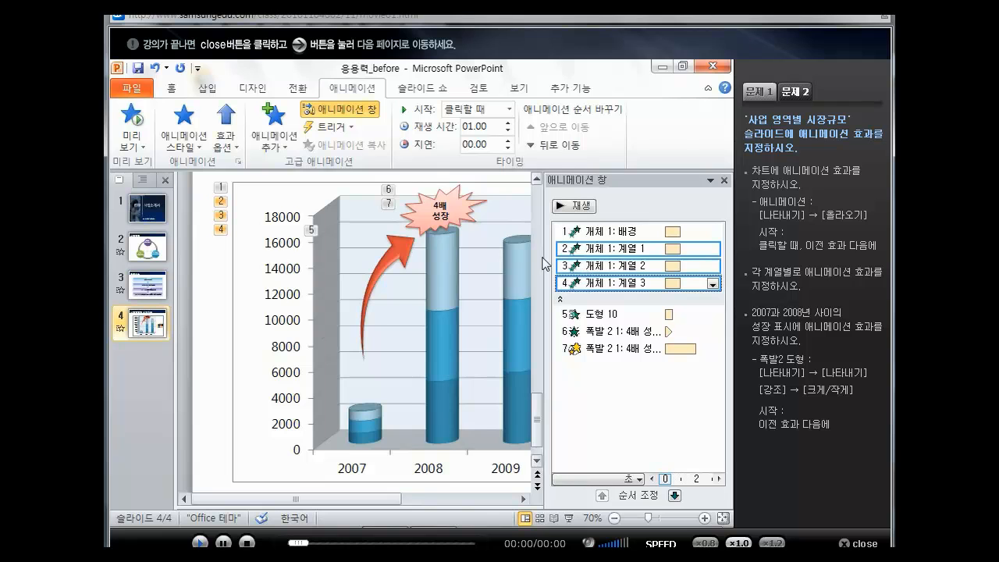
left_click(511, 113)
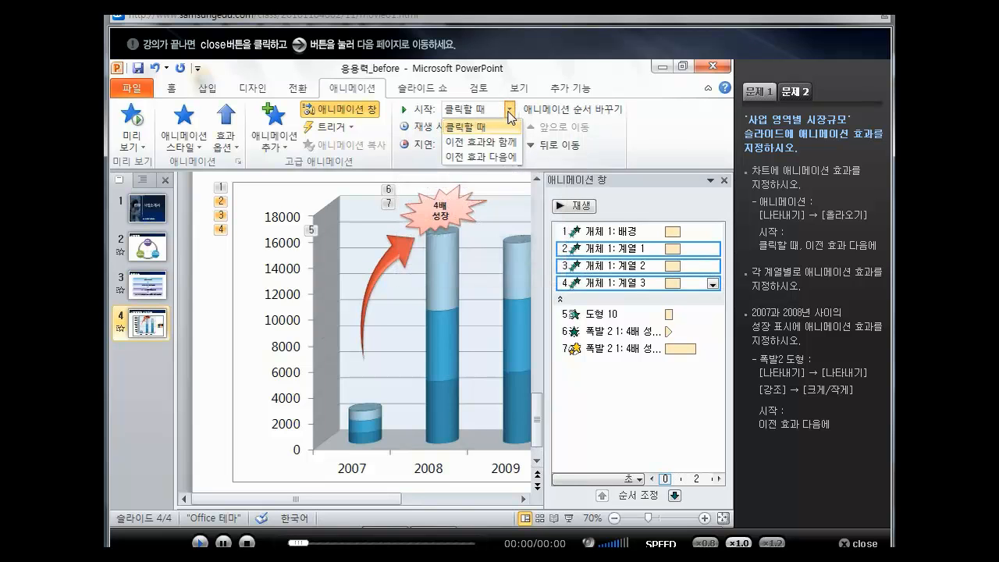
left_click(495, 157)
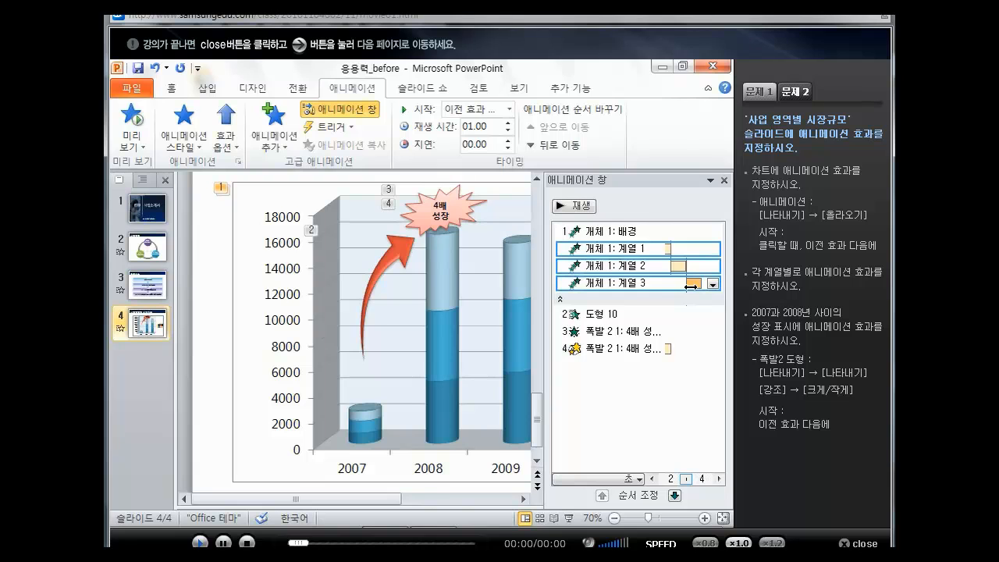
Step: Set both animations of the 4배 성장 explosion shape to start 이전 효과 다음에, and close the animation pane
left_click(392, 254)
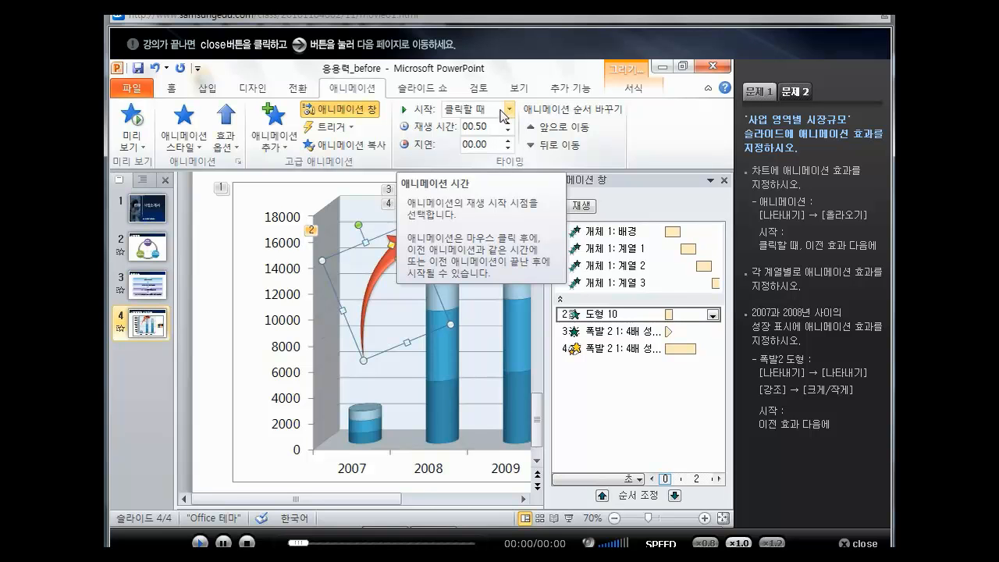
left_click(459, 216)
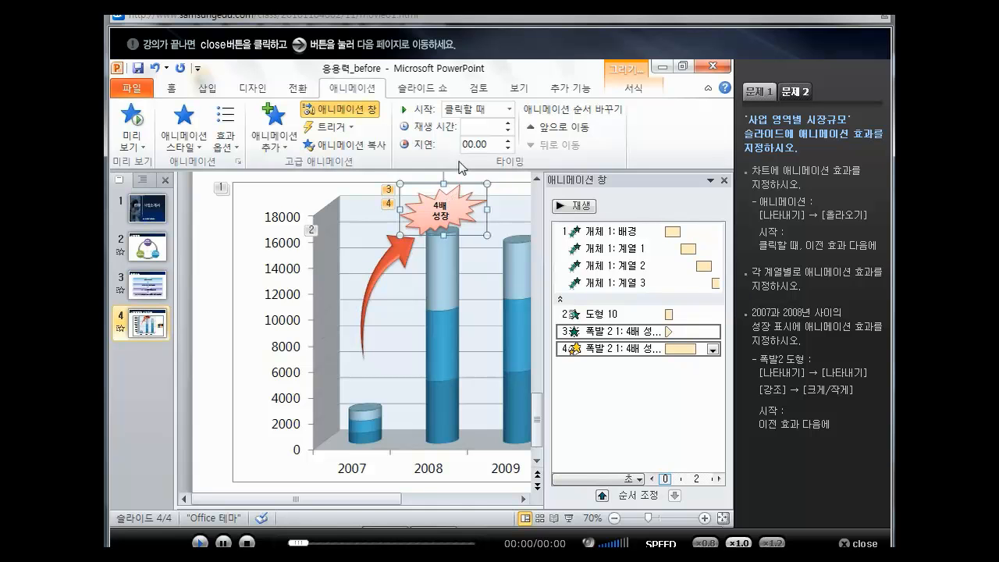
left_click(510, 112)
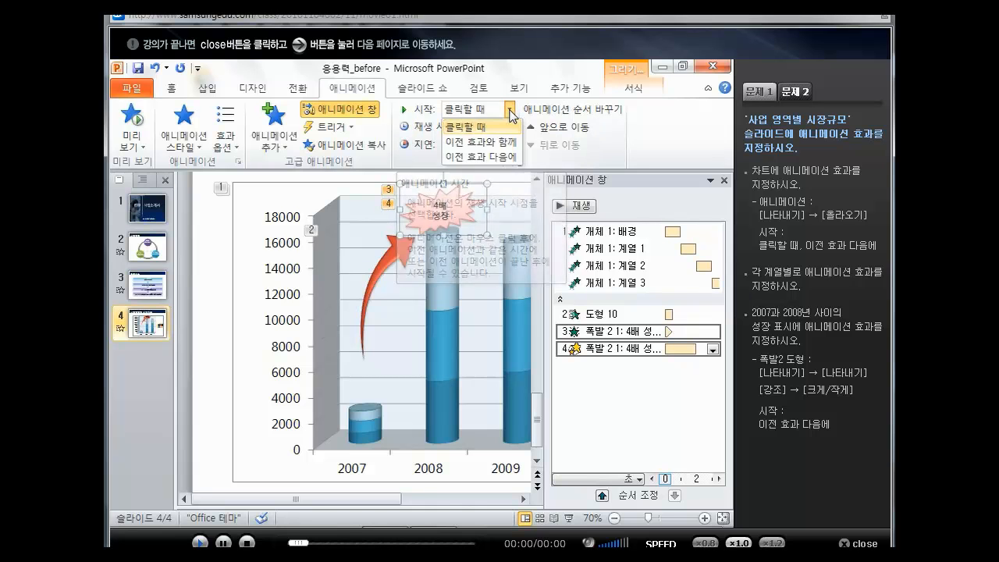
left_click(505, 158)
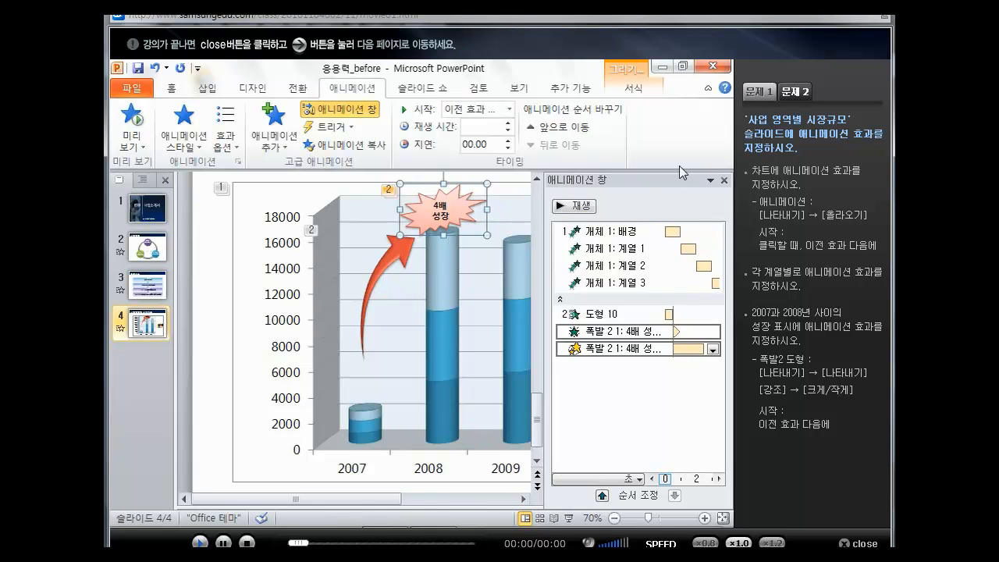
left_click(724, 180)
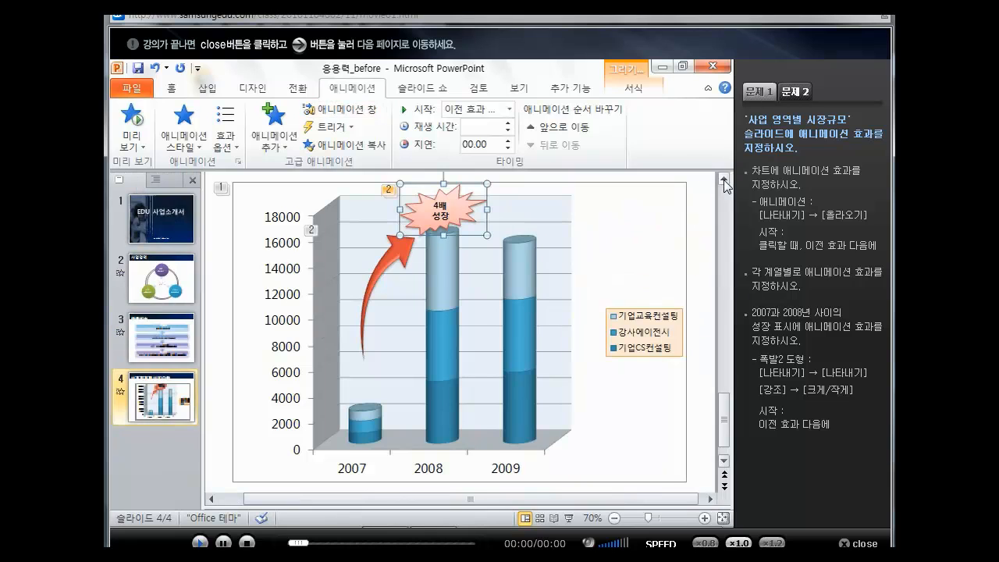
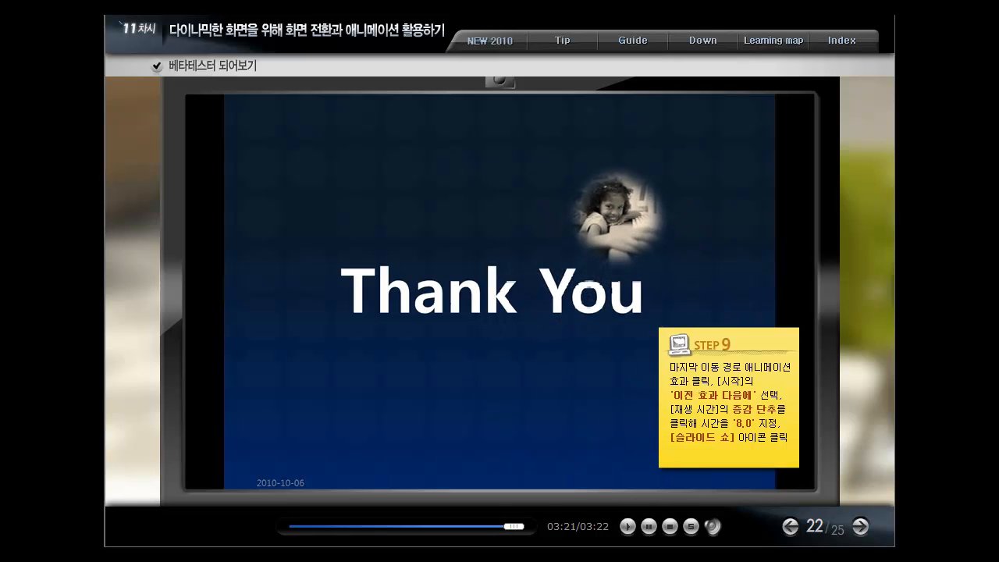
Step: Start the quiz on lesson page 23 and give slide 4 the 문 transition with the 요술봉 sound
left_click(862, 529)
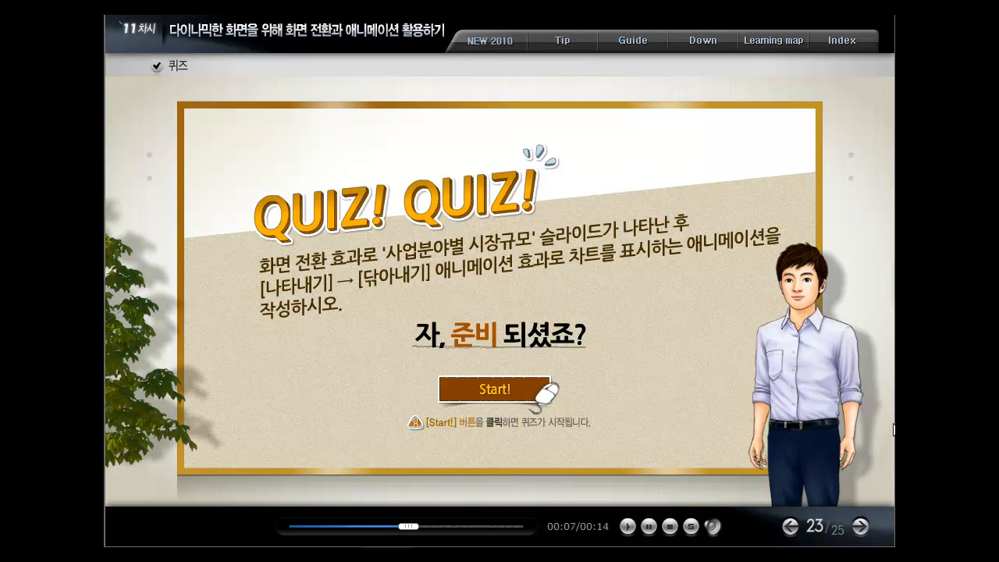
left_click(503, 400)
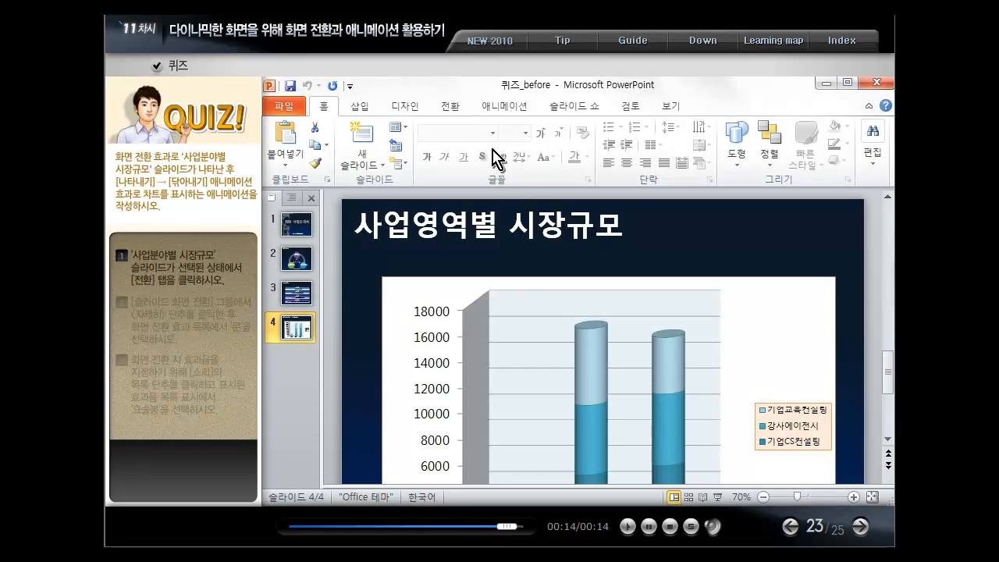
left_click(450, 109)
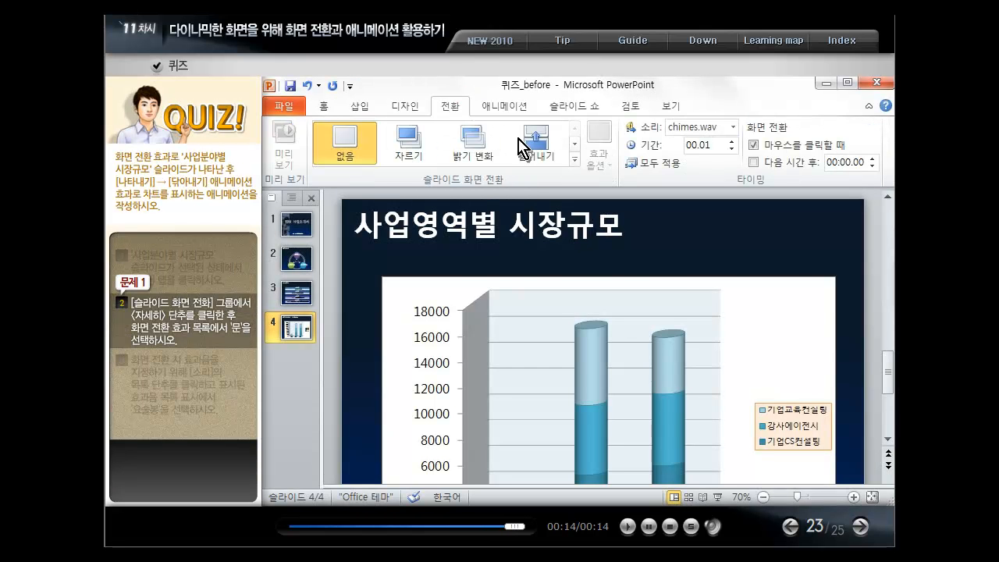
left_click(575, 159)
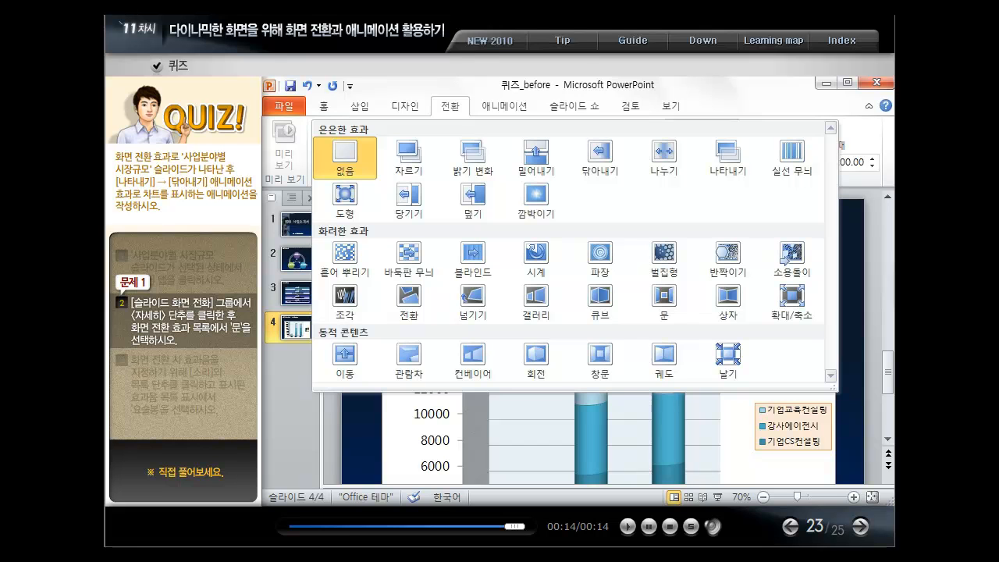
left_click(662, 301)
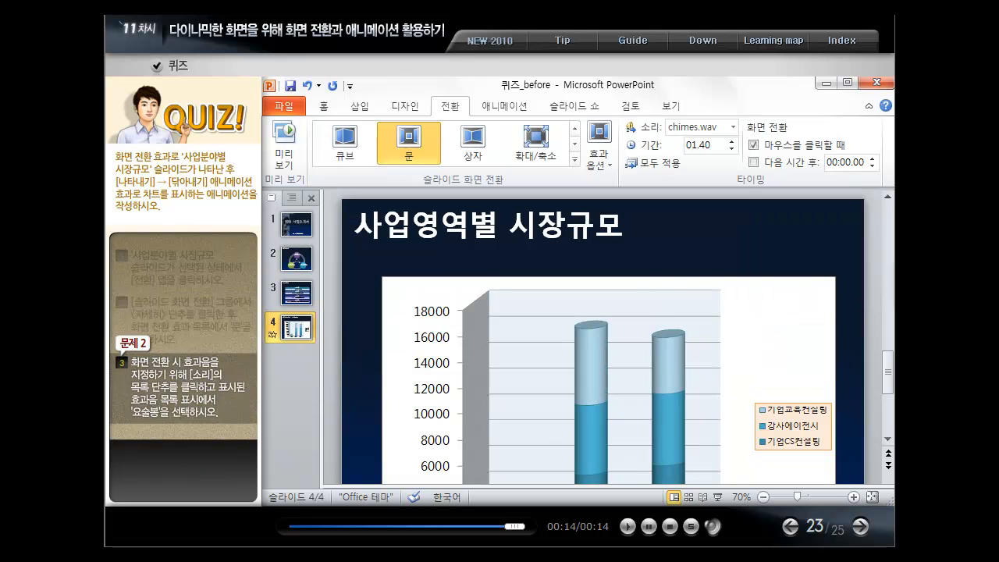
left_click(728, 127)
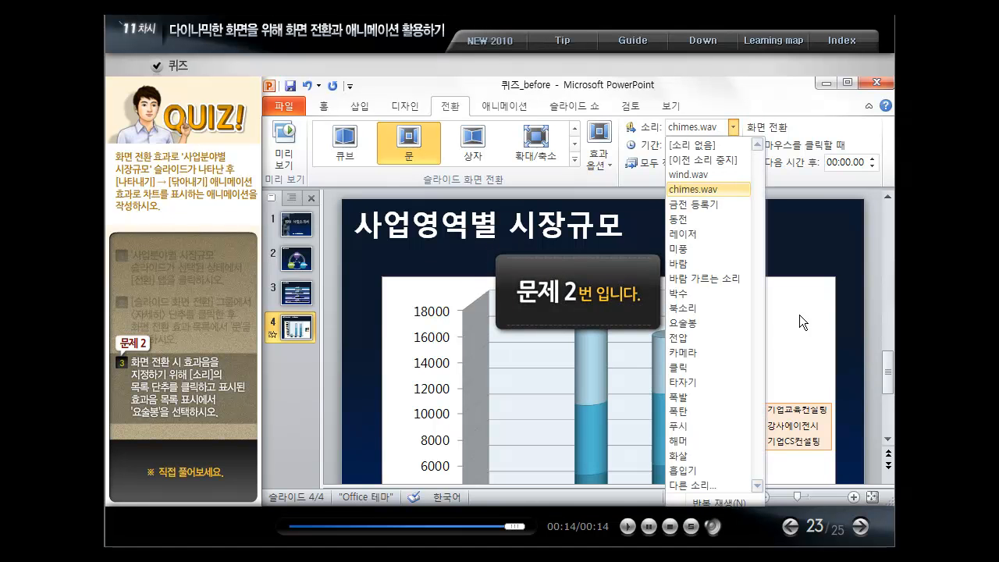
left_click(685, 322)
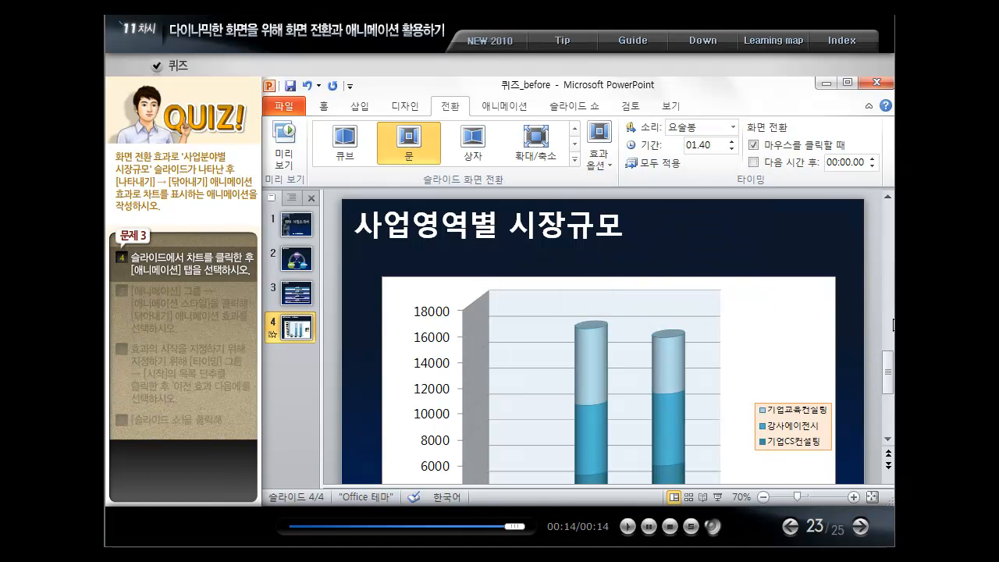
Step: Apply the 닦아내기 entrance animation to the quiz chart with its start set to 이전 효과 다음에, and run the slide show
left_click(691, 282)
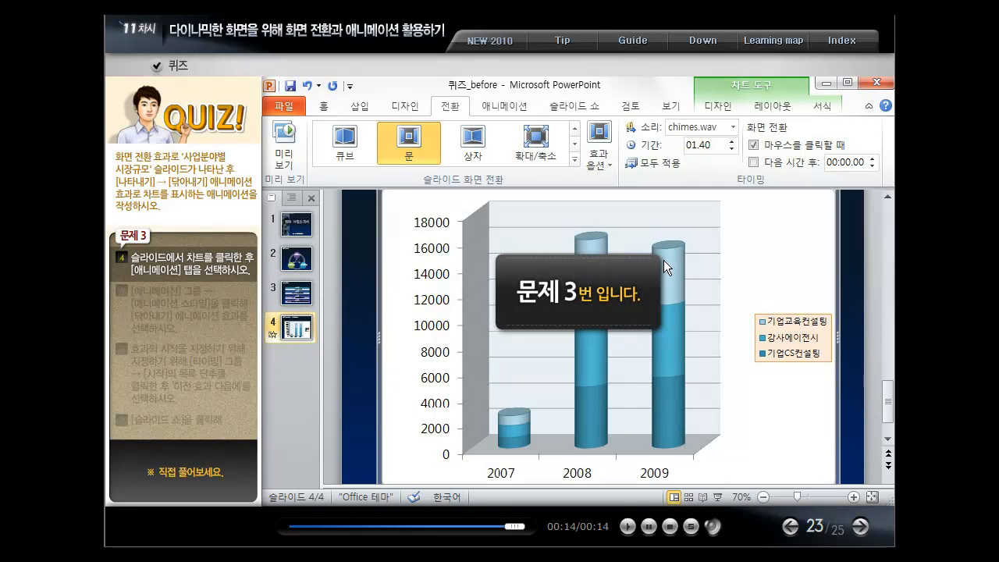
left_click(494, 106)
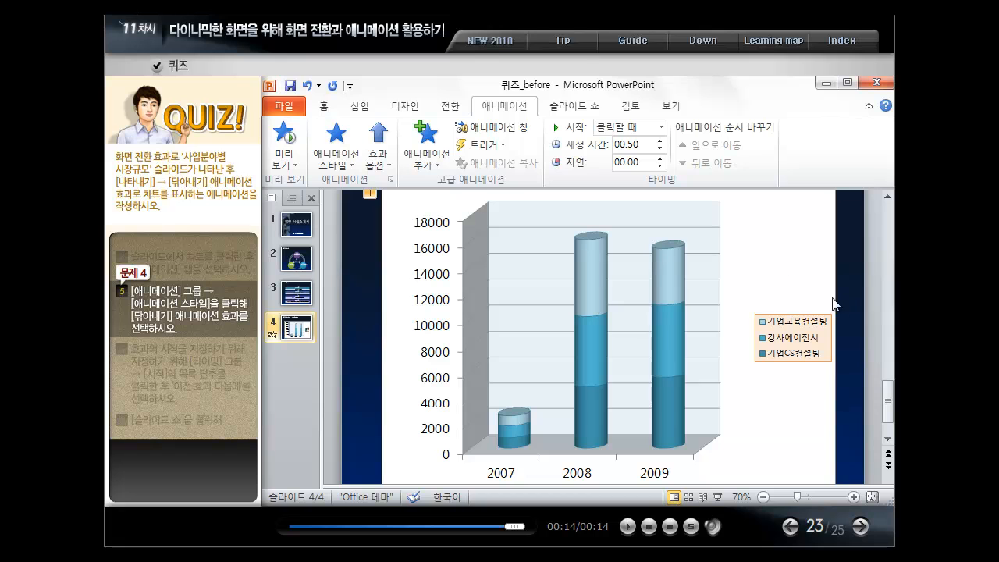
left_click(341, 162)
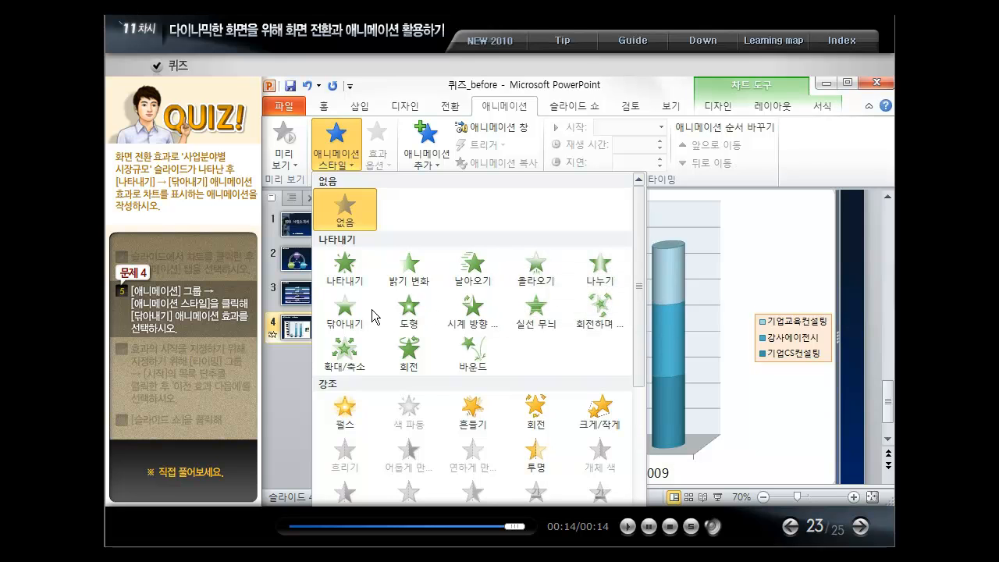
left_click(343, 309)
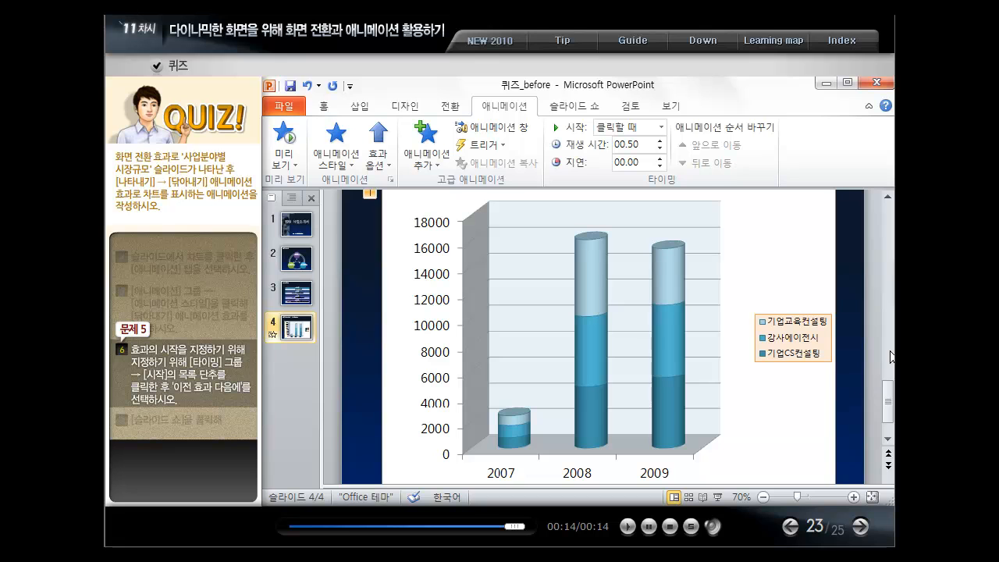
left_click(661, 128)
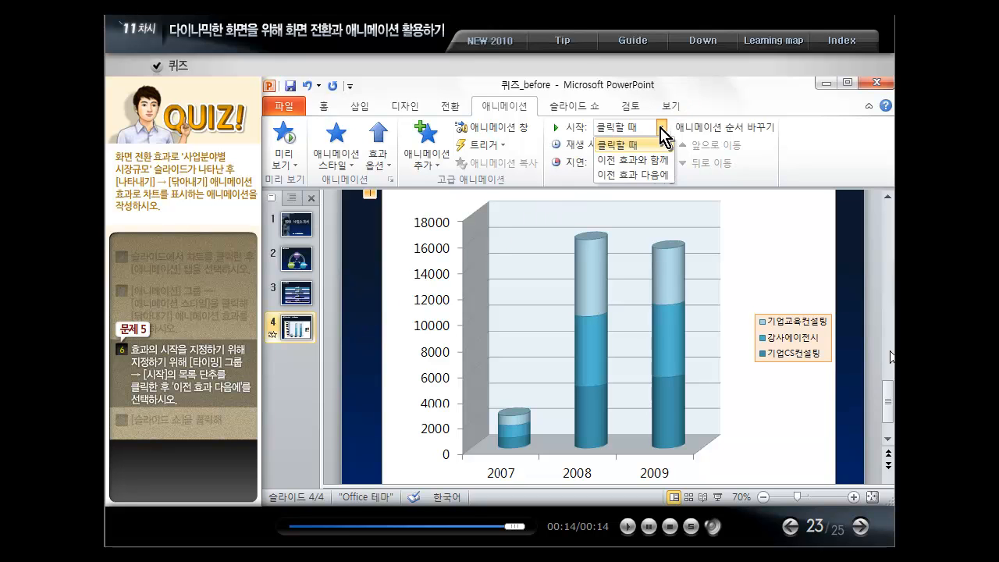
left_click(634, 173)
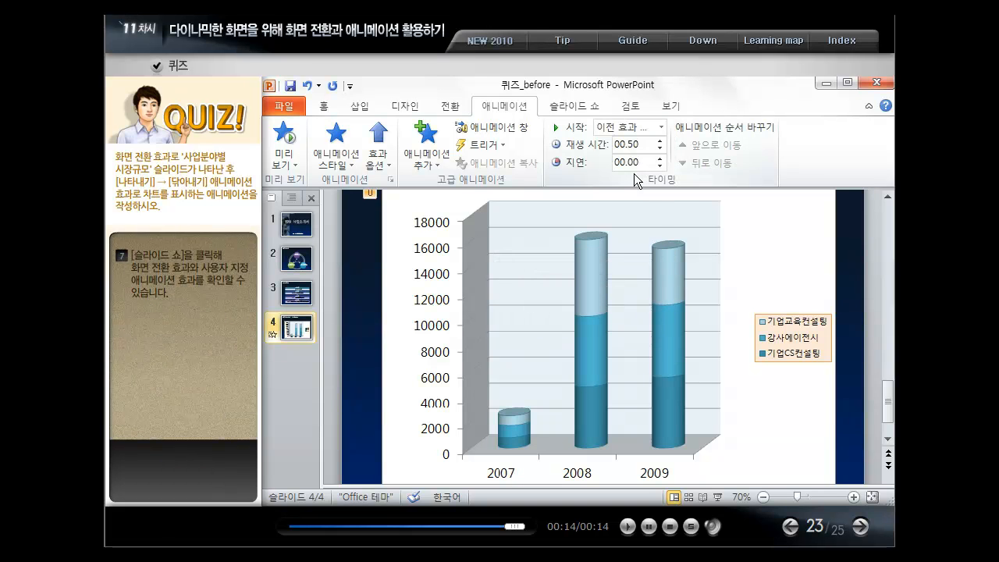
left_click(717, 497)
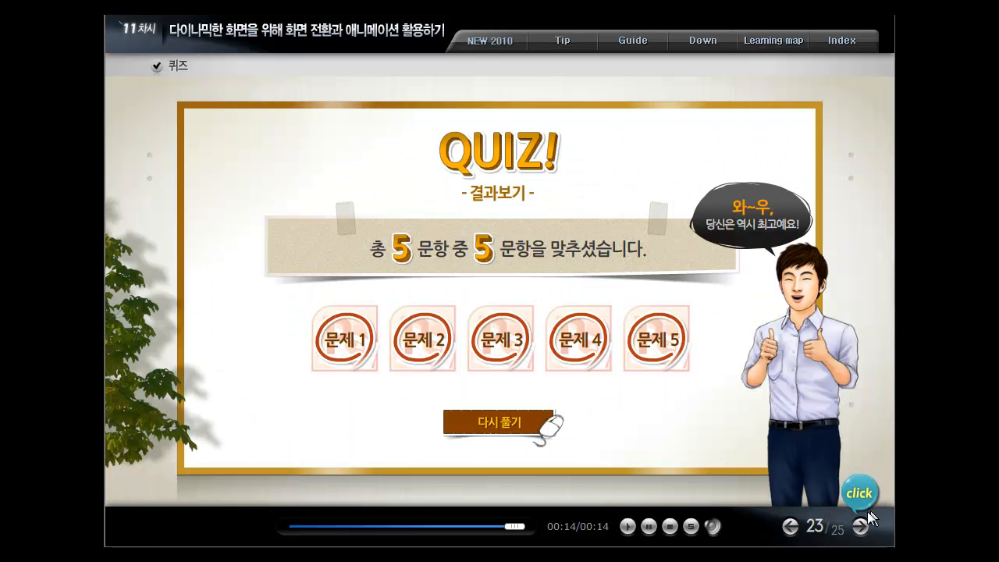
Step: Go to the 학습정리 page and read through the 애니메이션의 이해 summary down to its end
left_click(859, 530)
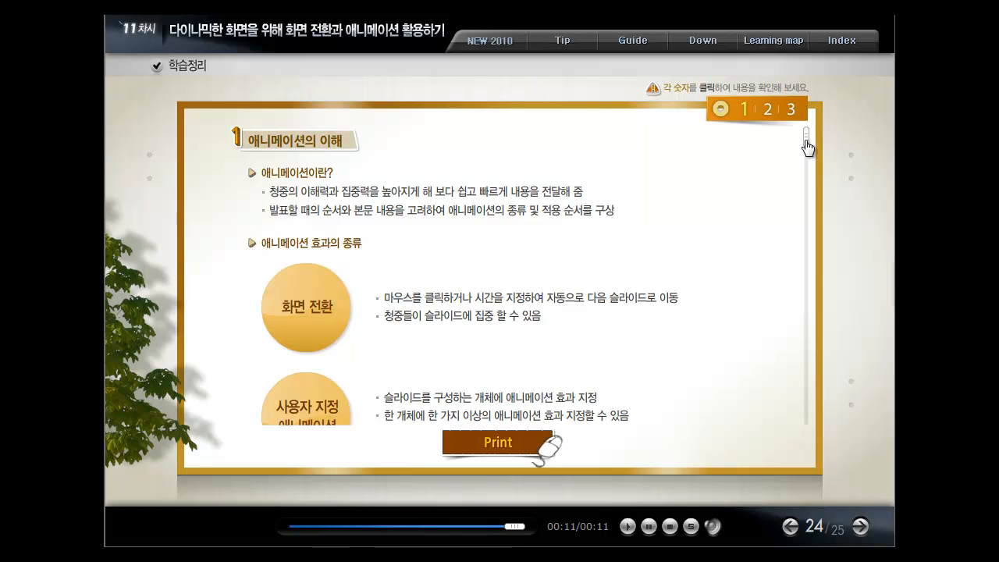
left_click_drag(808, 149, 803, 501)
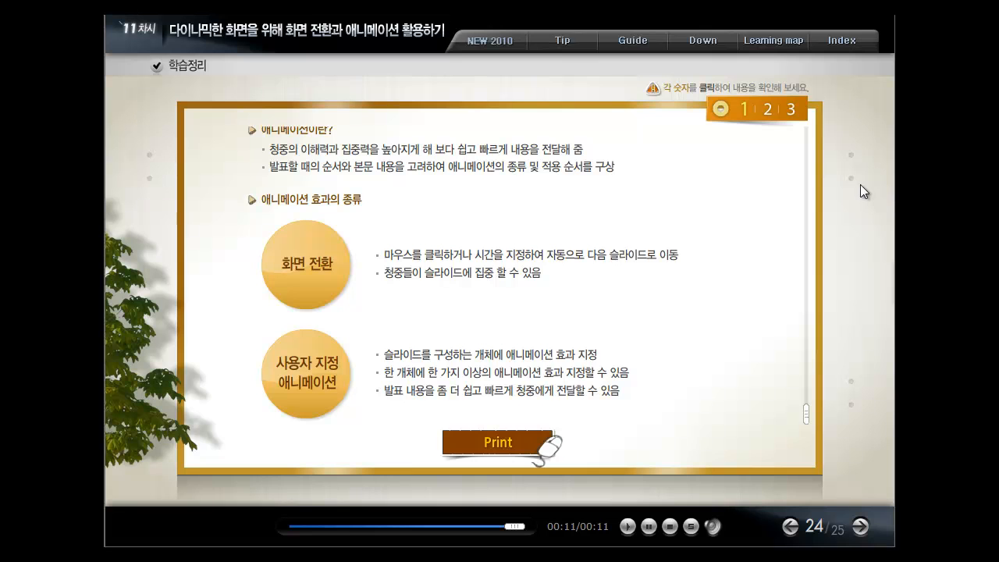
Step: Open section 2 of the learning summary and read through the 화면 전환 content down to its end
left_click(768, 113)
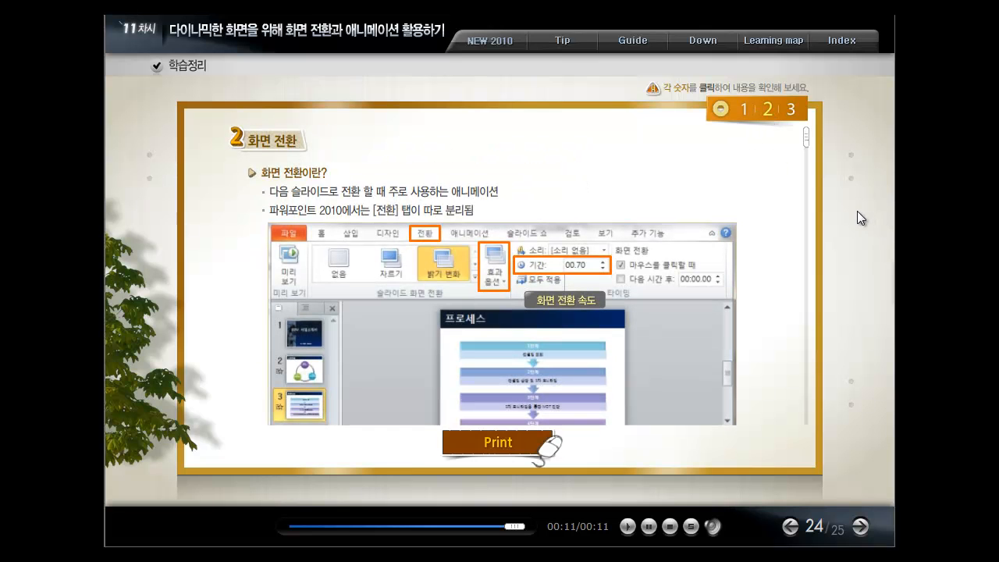
left_click_drag(808, 149, 816, 440)
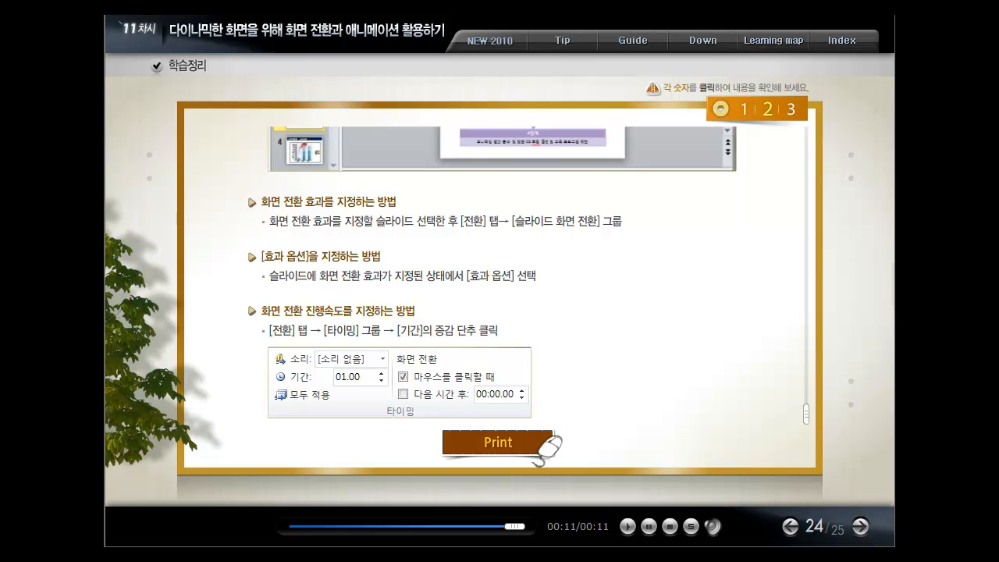
Step: Read section 3, 사용자 지정 애니메이션, of the learning summary down to its end, and go on to the 다음 차시 안내 page
left_click(791, 108)
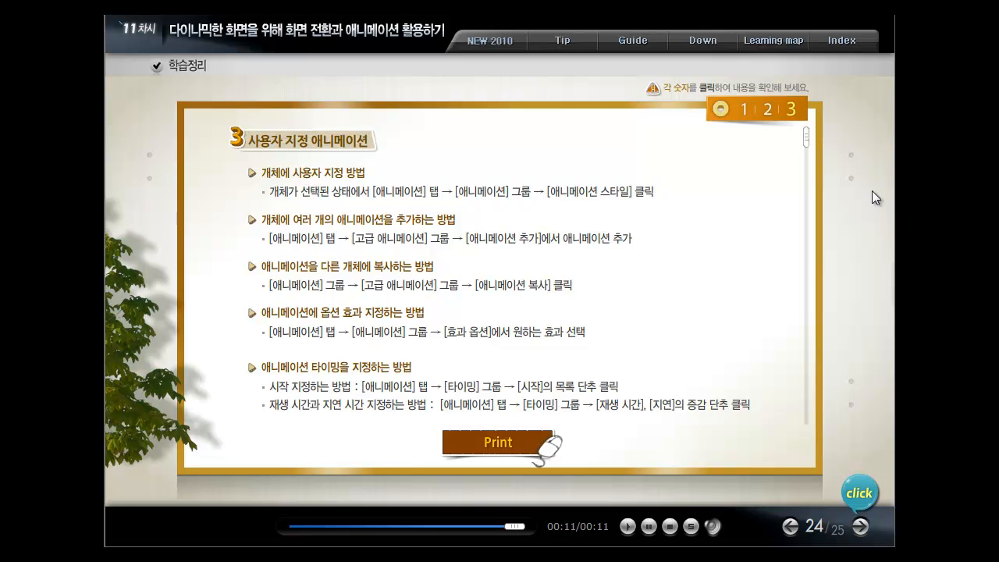
left_click_drag(806, 139, 801, 292)
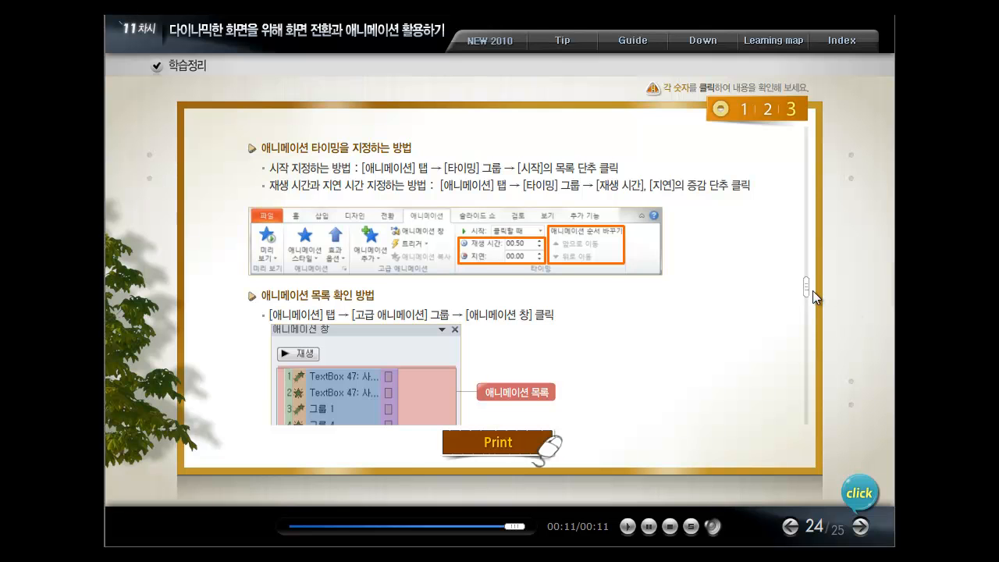
left_click_drag(805, 290, 812, 397)
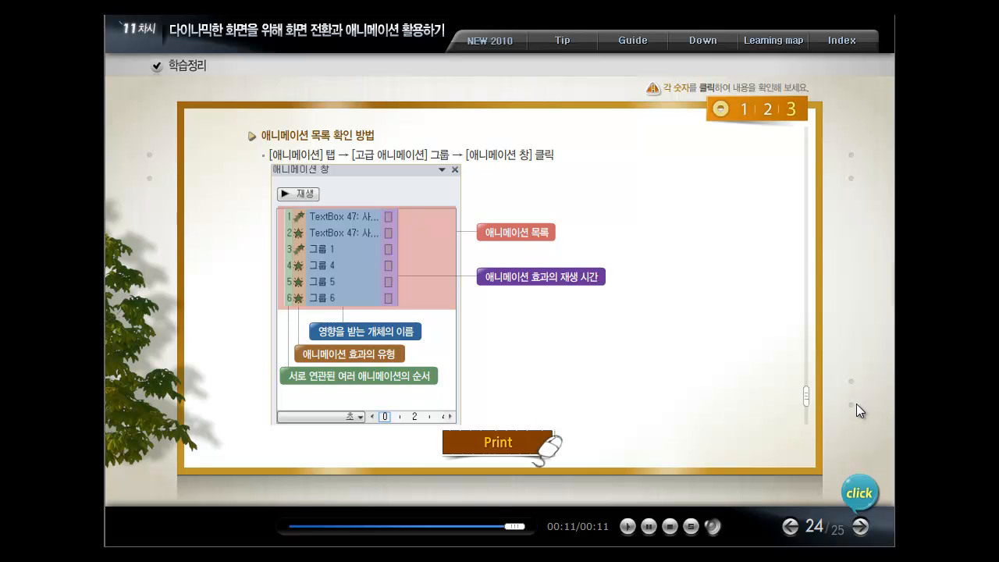
left_click_drag(807, 404, 809, 462)
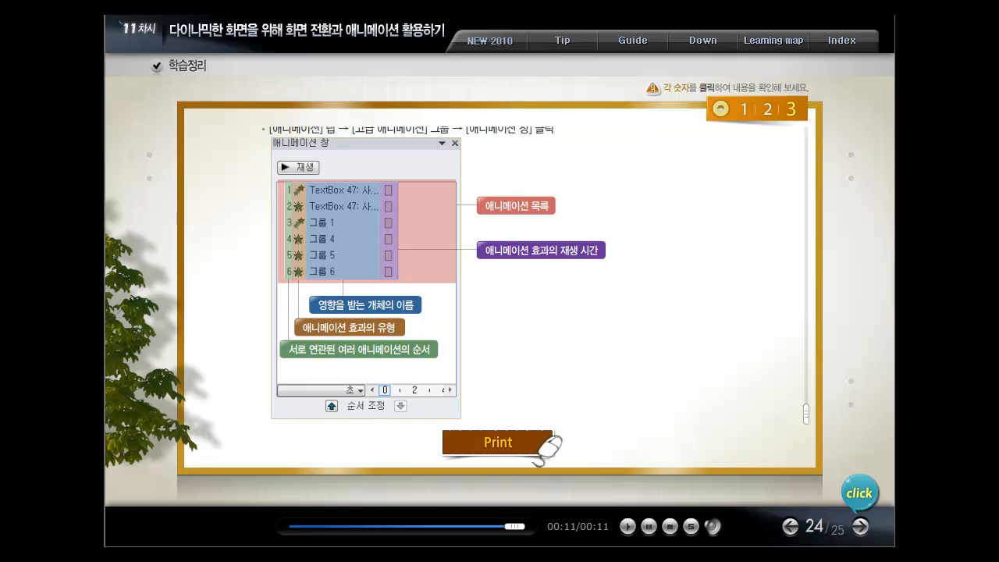
left_click(860, 526)
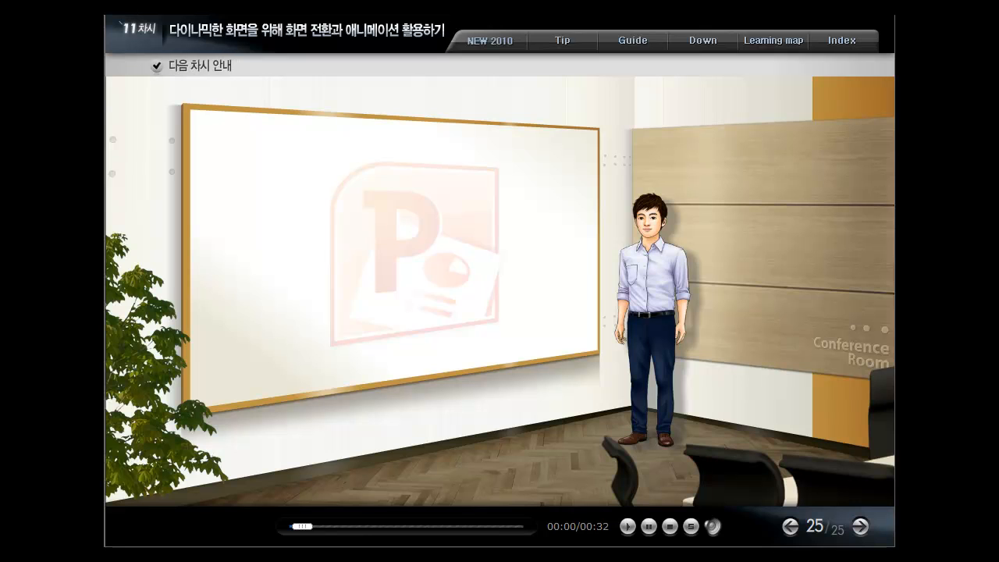